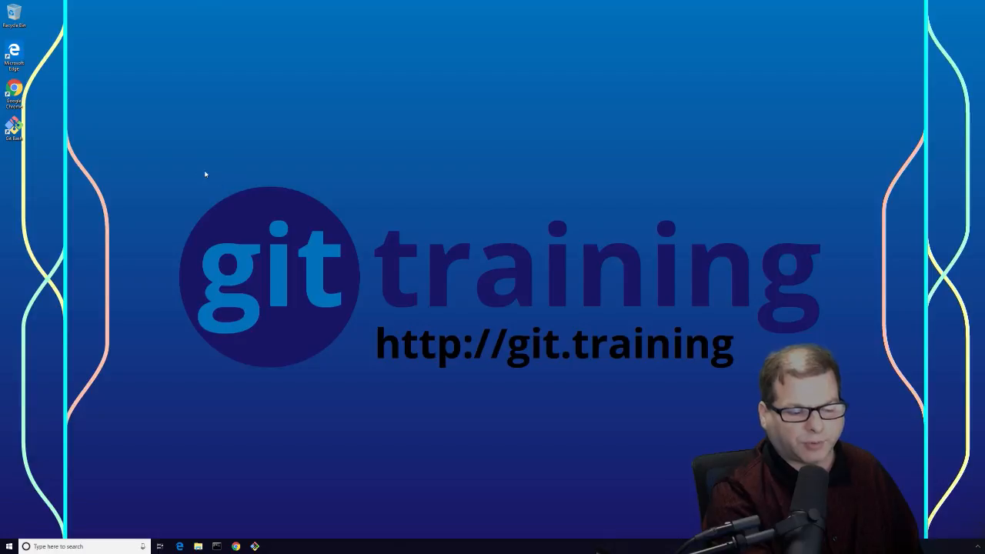
Step: Launch Google Chrome, dismiss its welcome popup, and go to atom.io
double_click(23, 88)
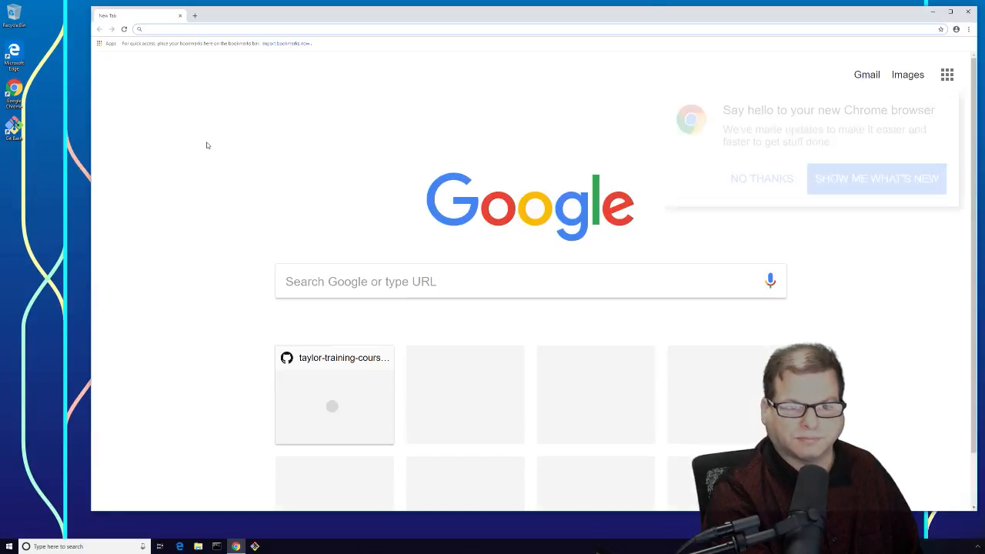
left_click(743, 180)
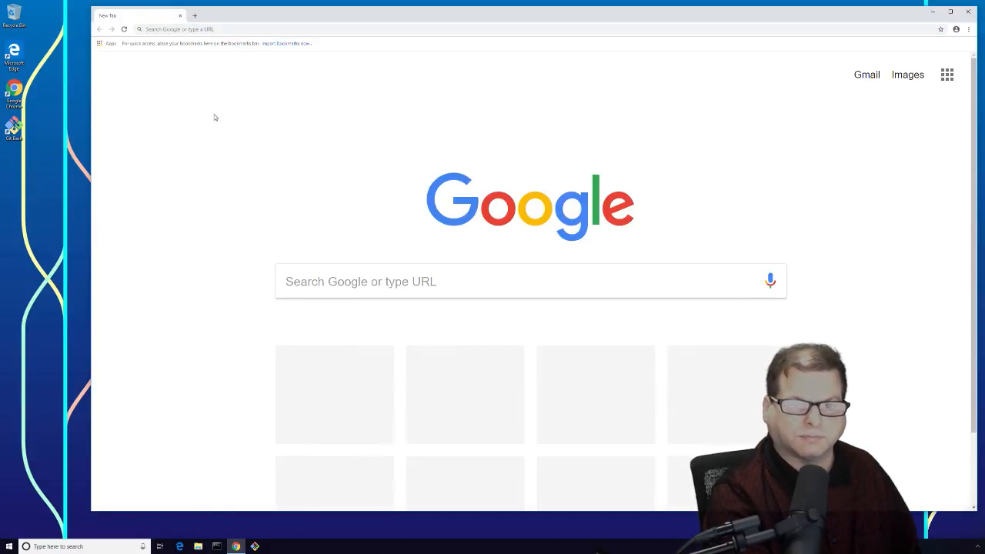
left_click(192, 29)
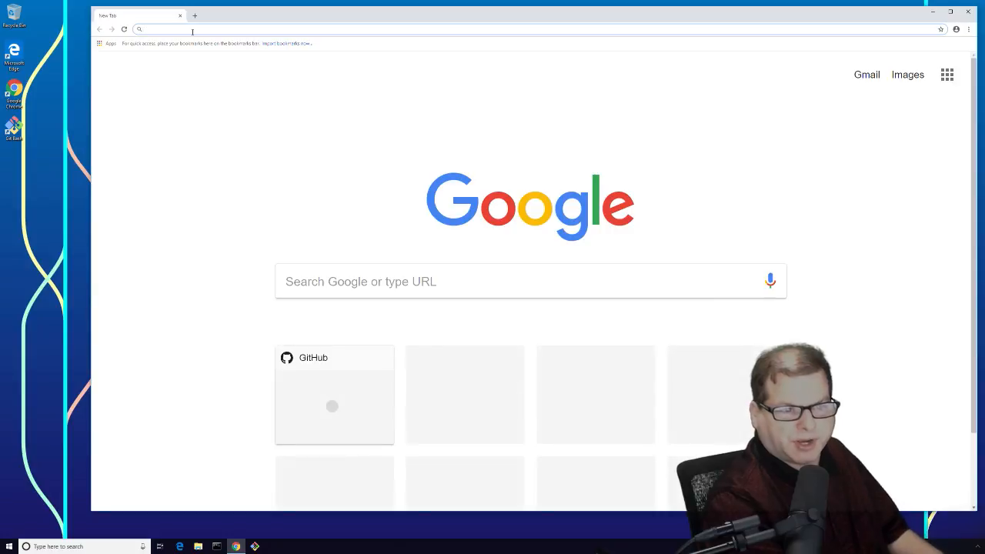
type("atom.o")
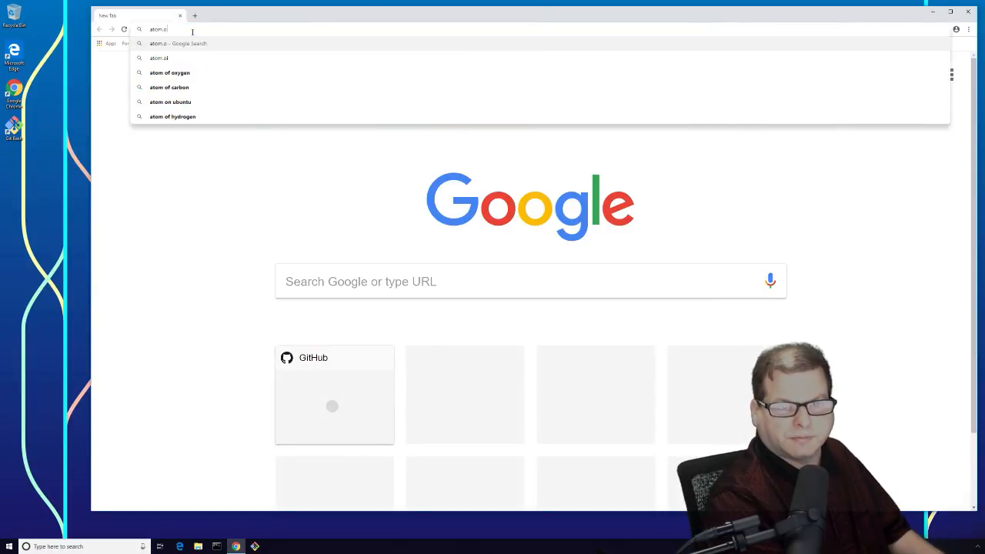
key("BackSpace")
type("io")
key("Return")
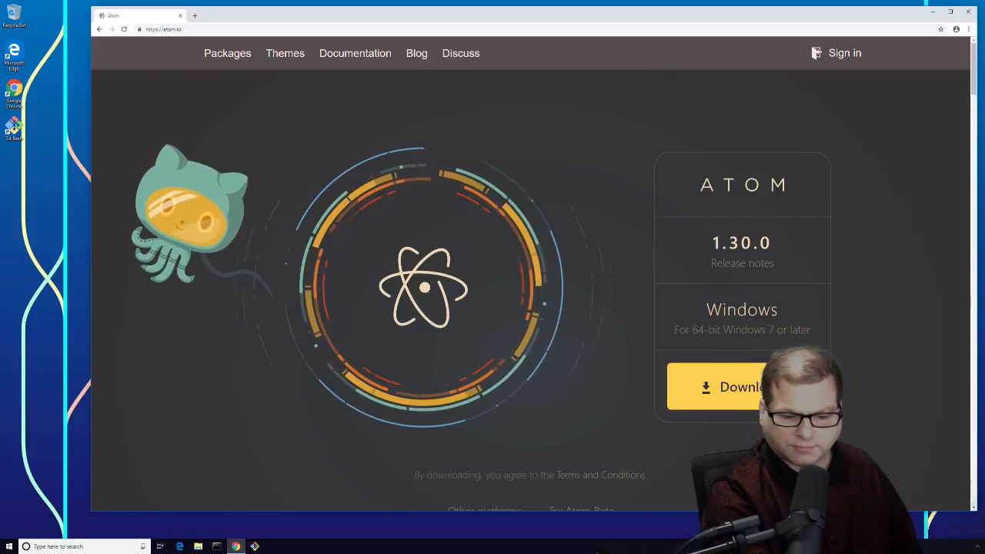
Step: Download AtomSetup-x64.exe from atom.io and run the installer from the download bar
left_click(724, 388)
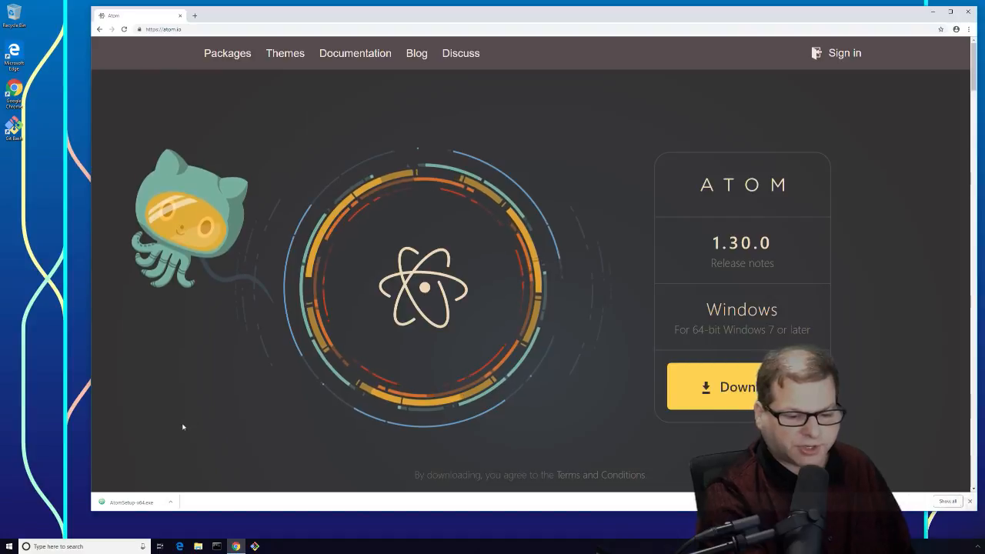
left_click(172, 503)
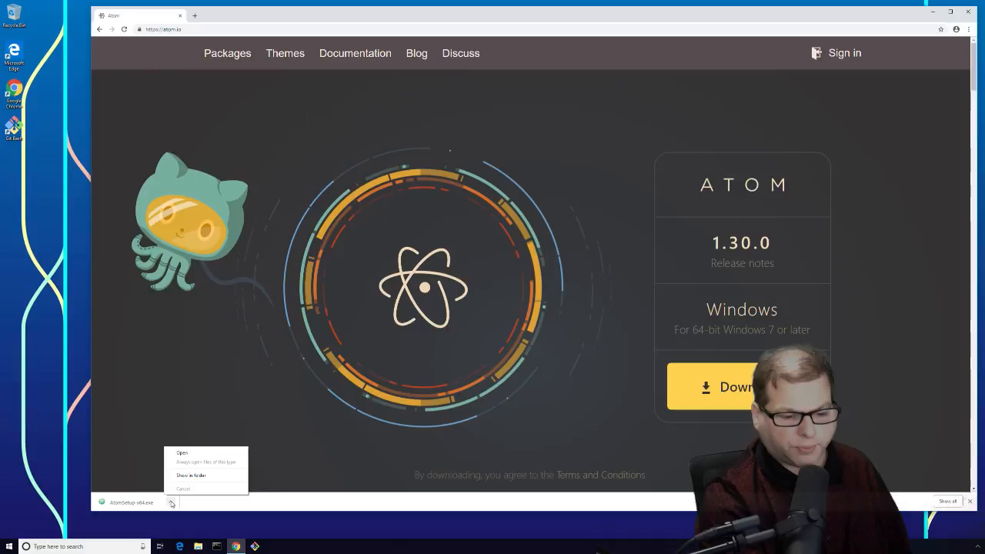
left_click(182, 455)
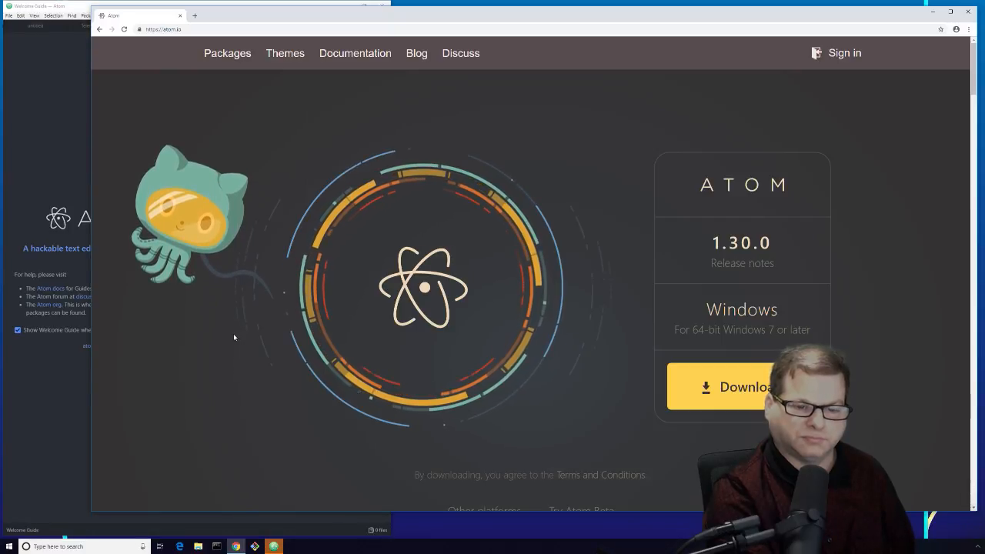
Step: Close Chrome, then move the Atom window off the corner and widen and heighten it
left_click(181, 16)
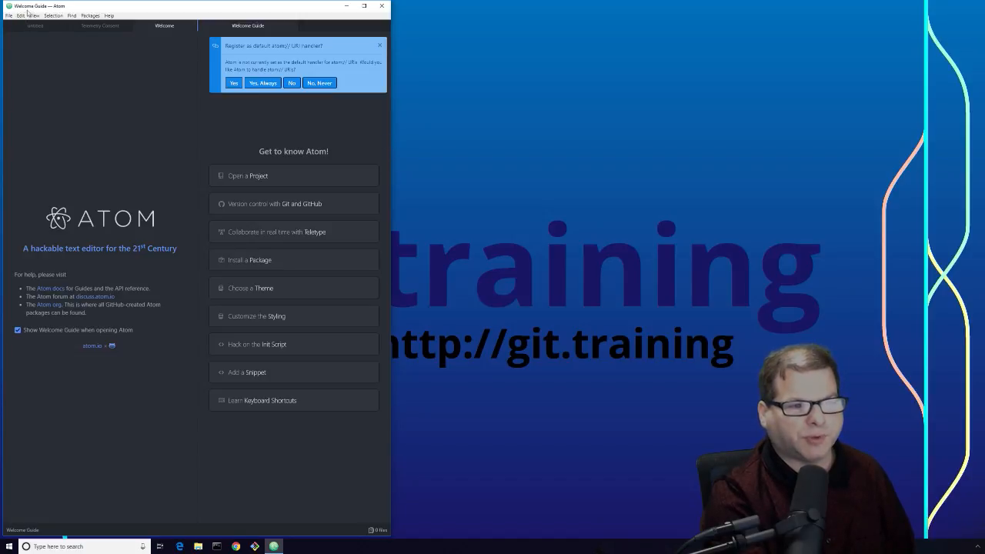
left_click_drag(2, 1, 87, 15)
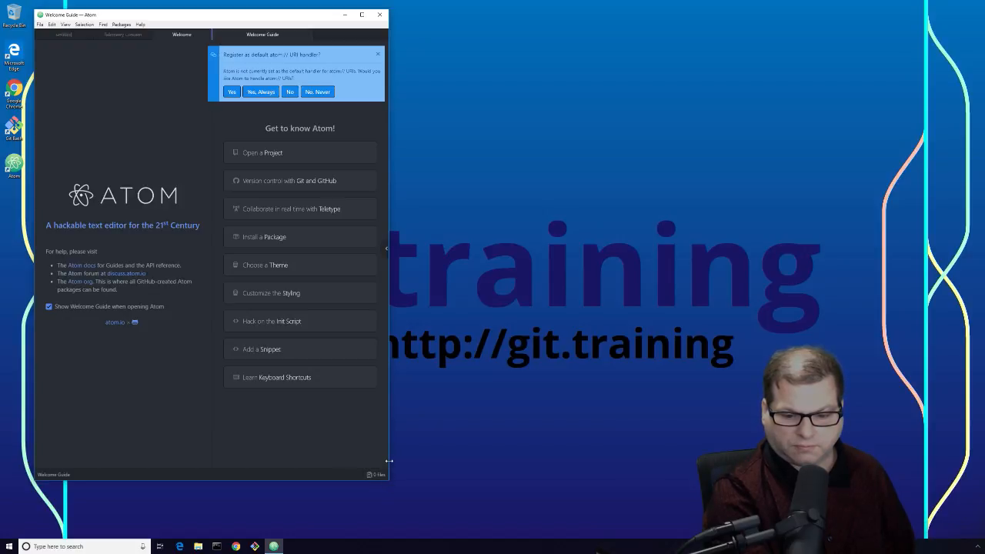
left_click_drag(389, 460, 939, 445)
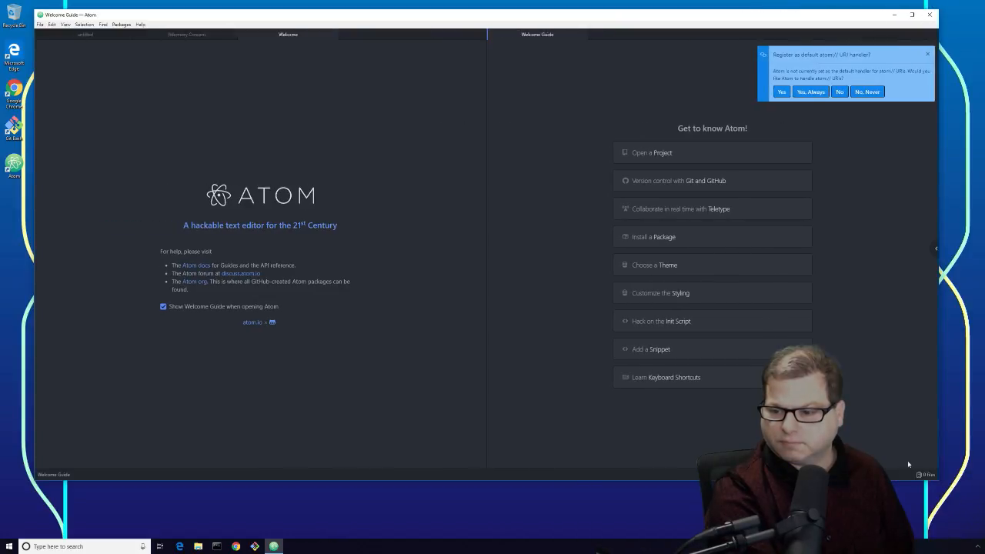
left_click_drag(793, 481, 793, 527)
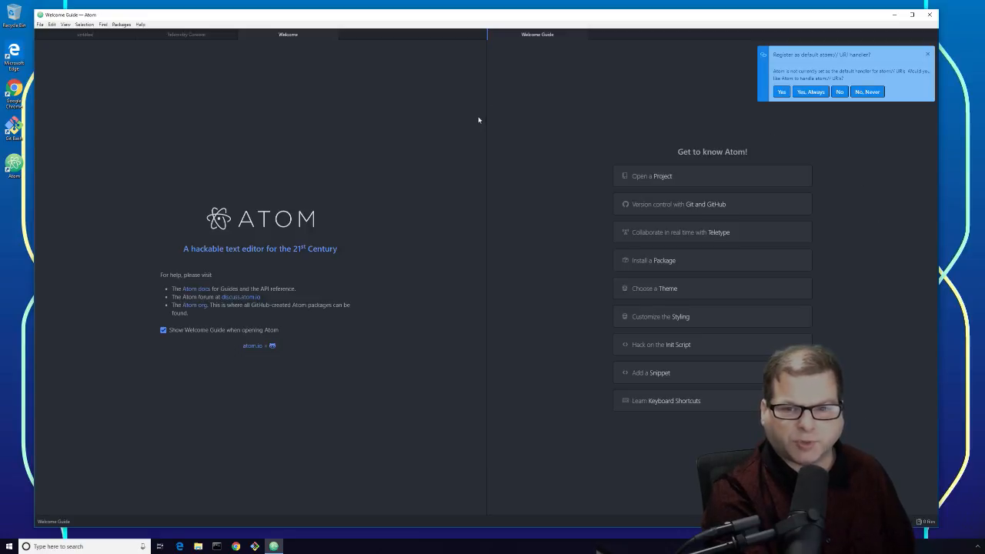
Step: Make Atom the default atom:// handler, stop the Welcome Guide showing at startup, and close Welcome
left_click(781, 93)
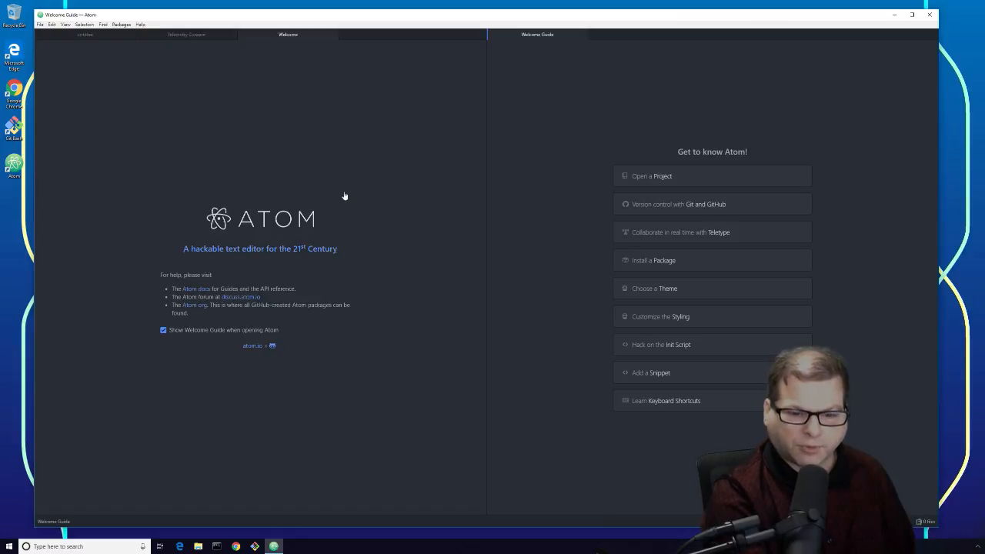
left_click(163, 331)
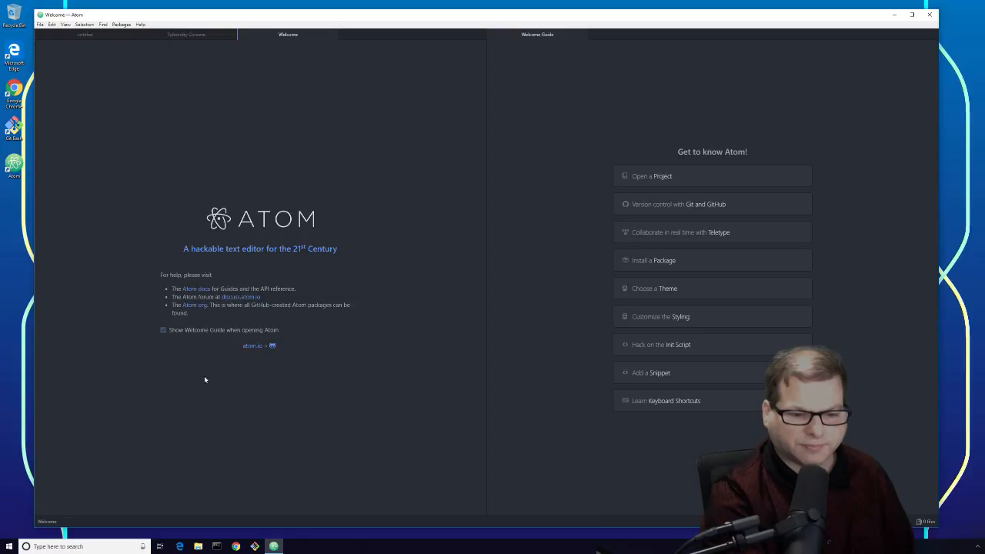
left_click(332, 35)
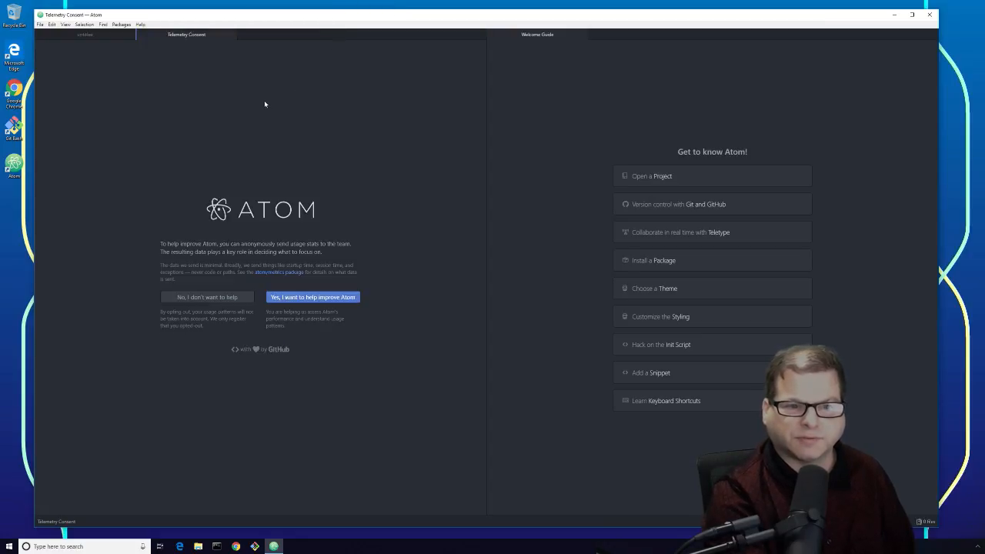
Step: Decline sending usage statistics, close the Welcome Guide pane, and quit Atom
left_click(204, 300)
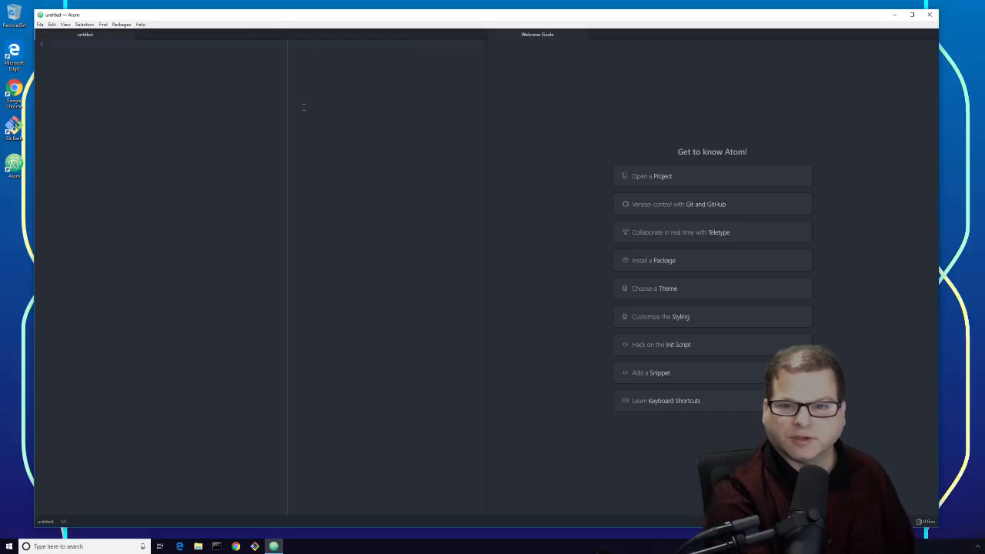
left_click(582, 35)
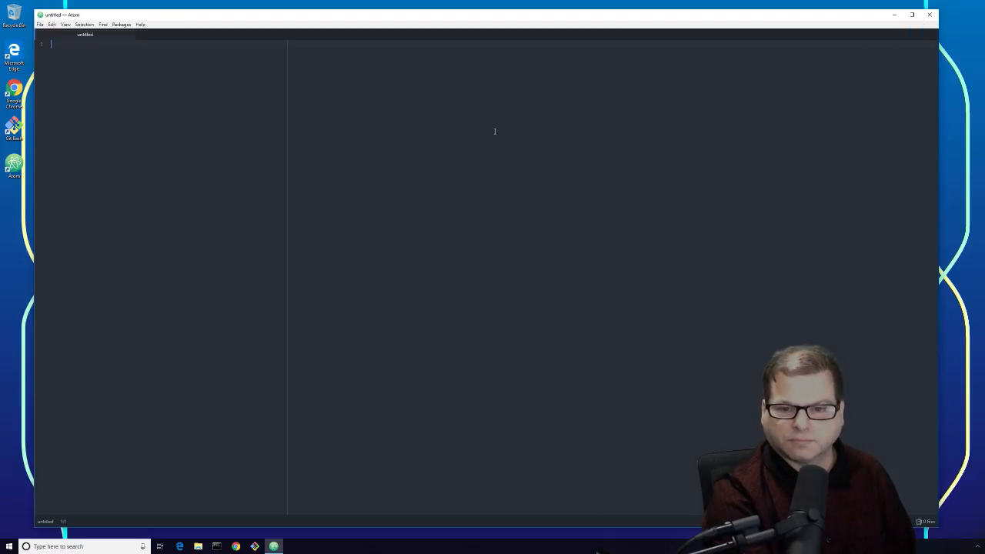
left_click(930, 14)
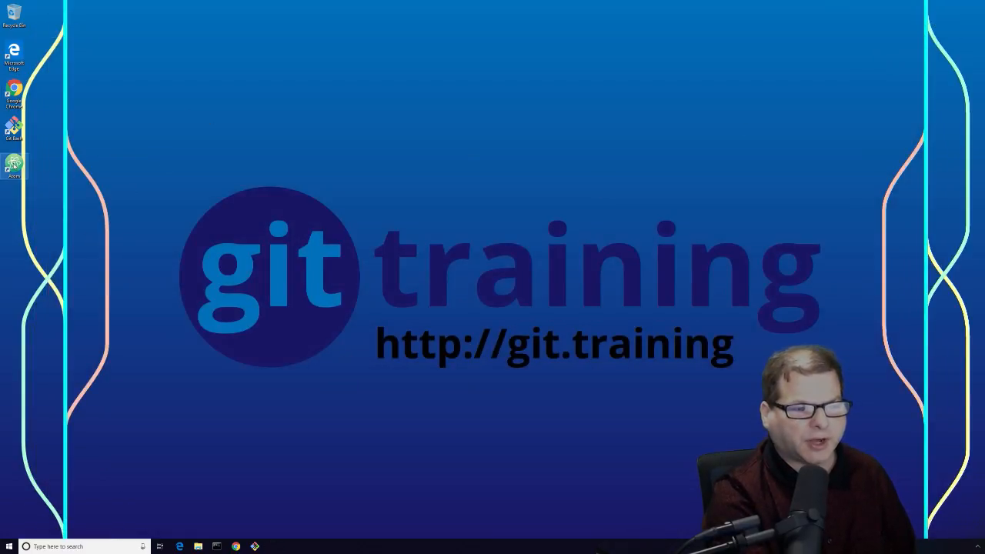
Step: Pin Atom to the Start menu and move its tile into the Tools group
right_click(14, 163)
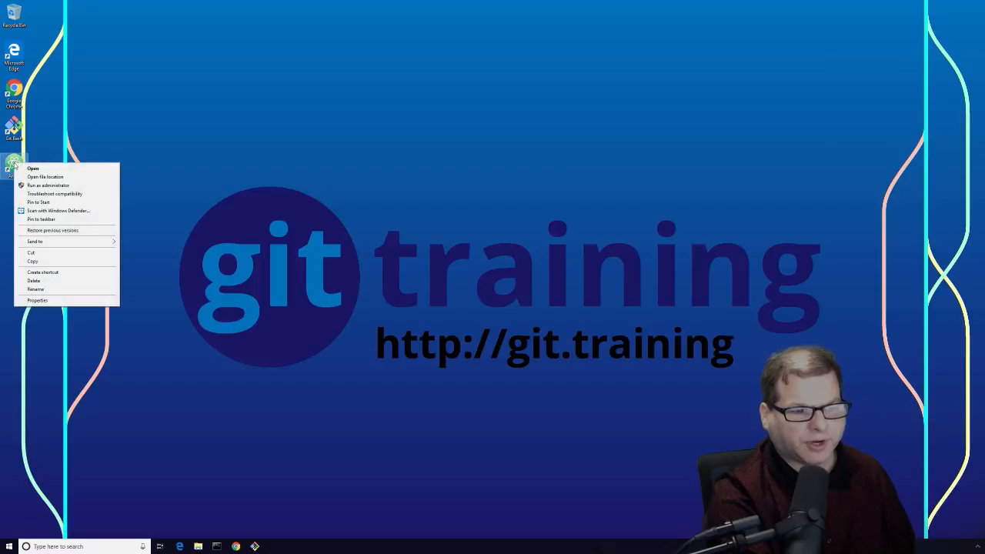
left_click(35, 205)
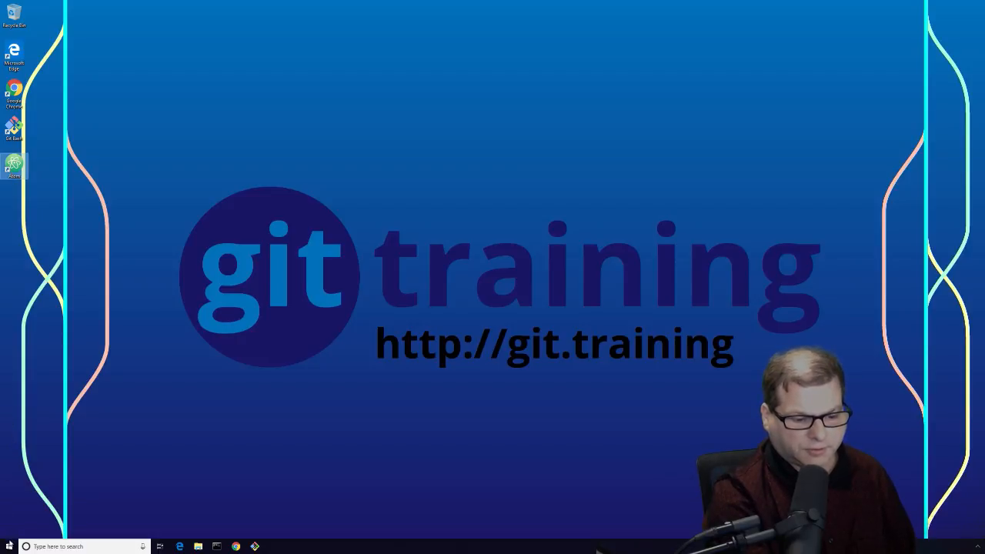
left_click(9, 545)
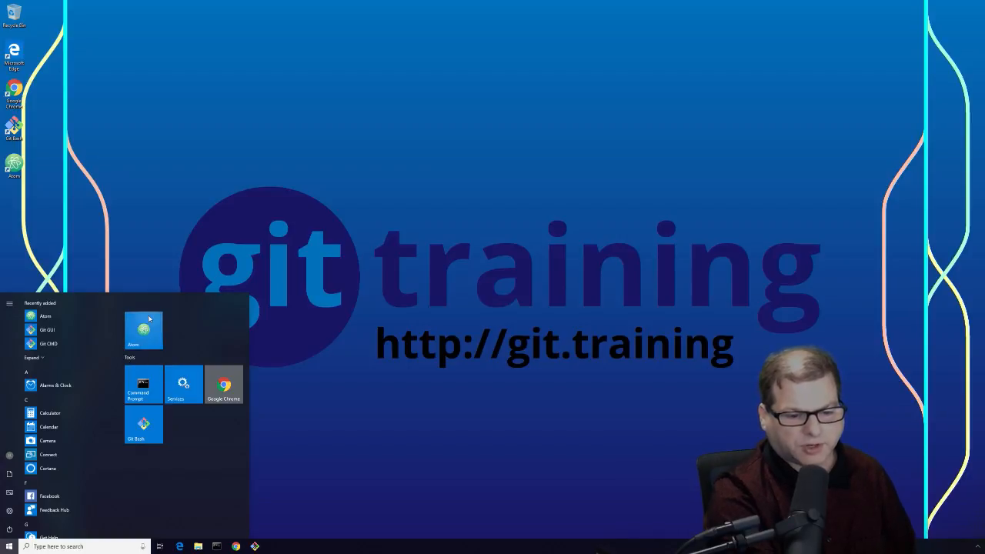
left_click_drag(148, 318, 162, 421)
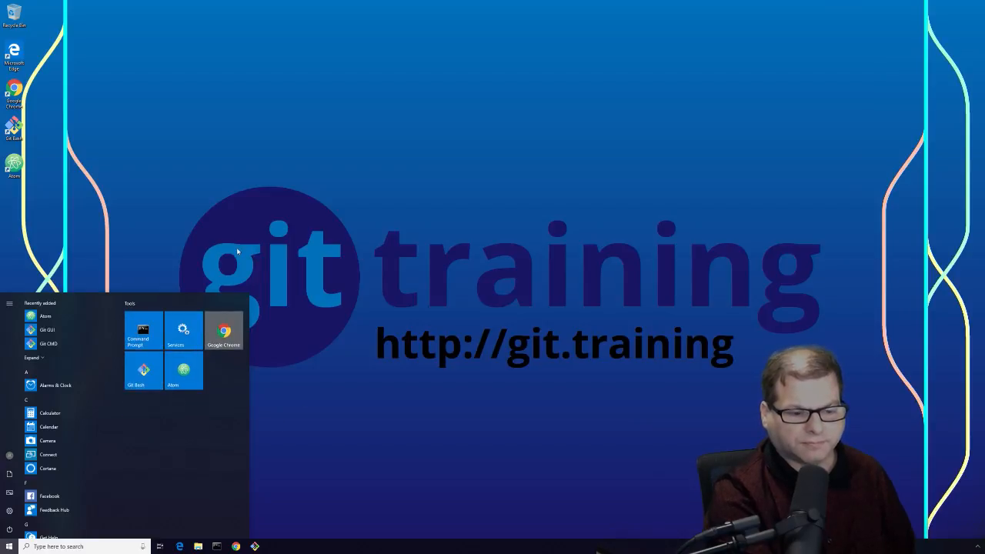
left_click(159, 214)
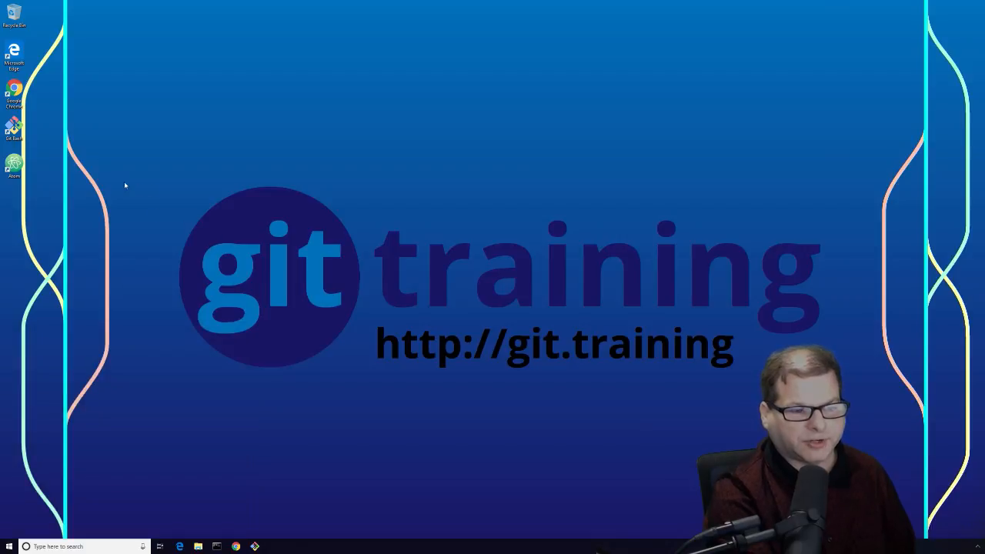
Step: Pin Atom to the taskbar and deselect its desktop shortcut
right_click(19, 164)
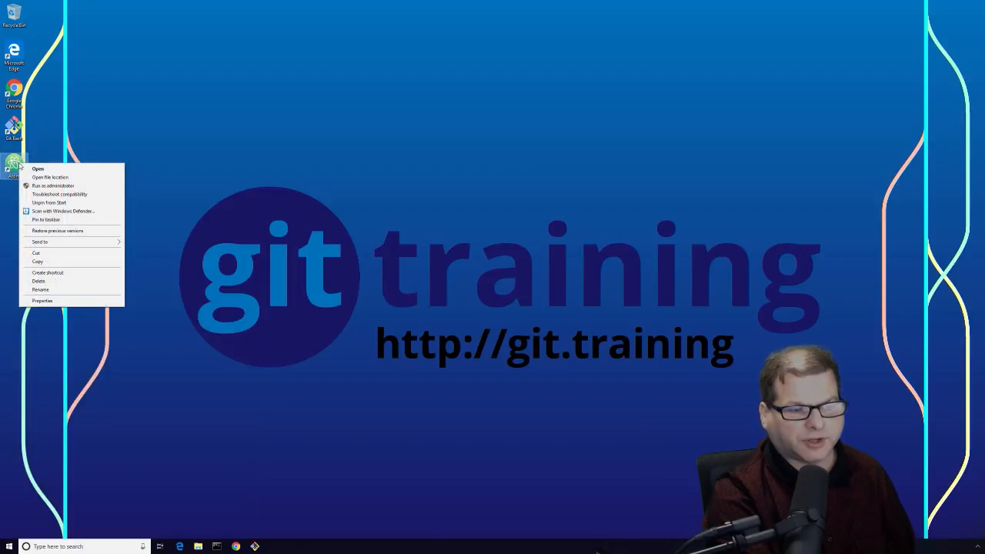
left_click(46, 220)
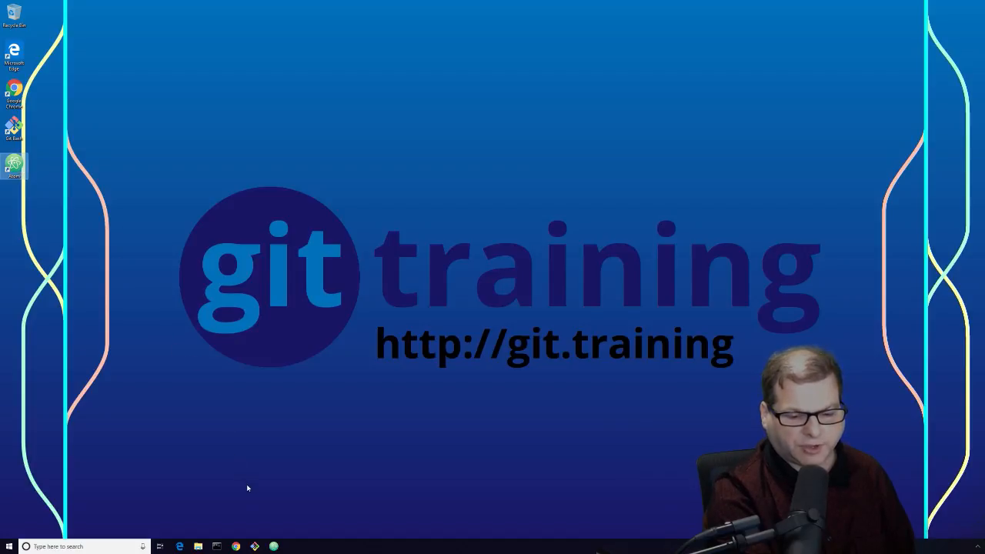
left_click(185, 235)
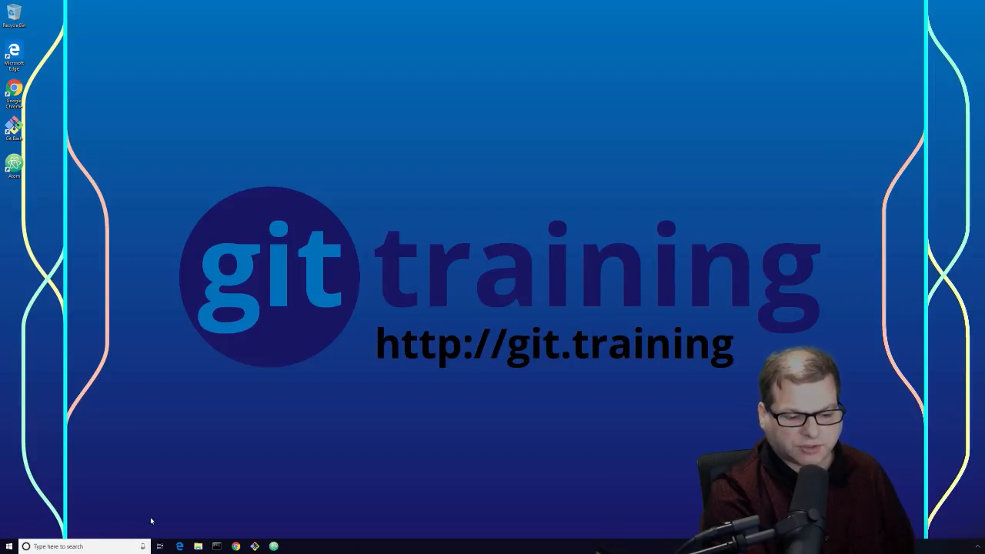
Step: Open a Command Prompt from the taskbar and move its window to the top of the screen
left_click(9, 547)
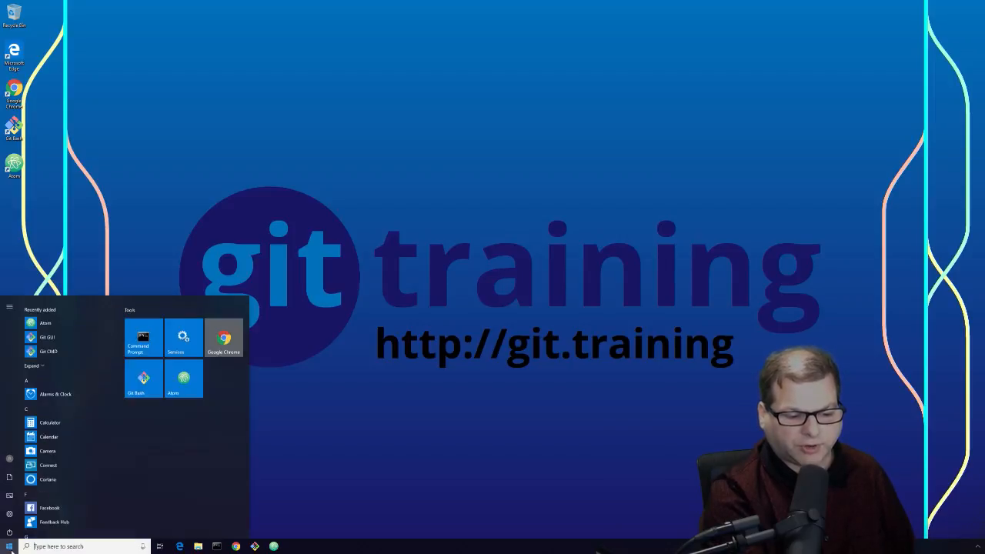
left_click(9, 546)
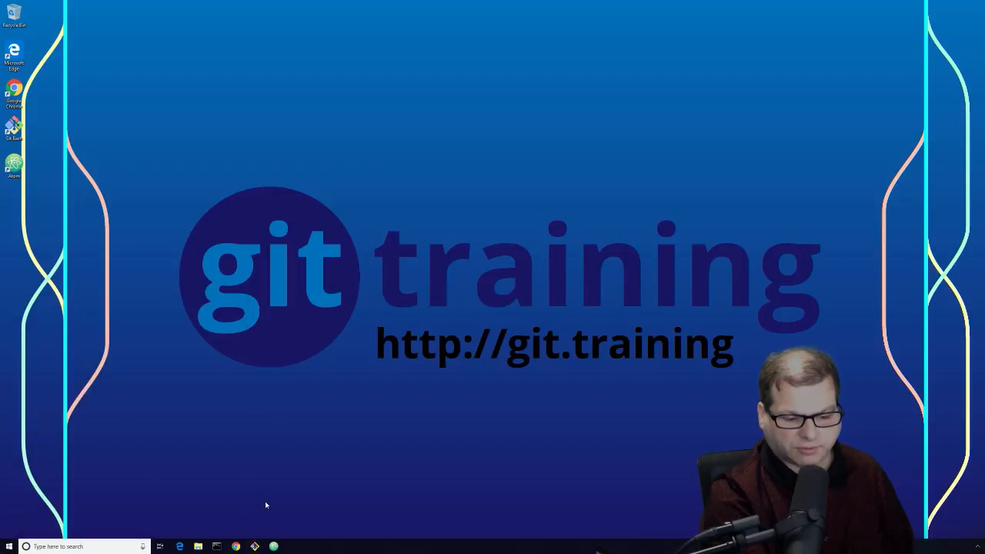
left_click(217, 546)
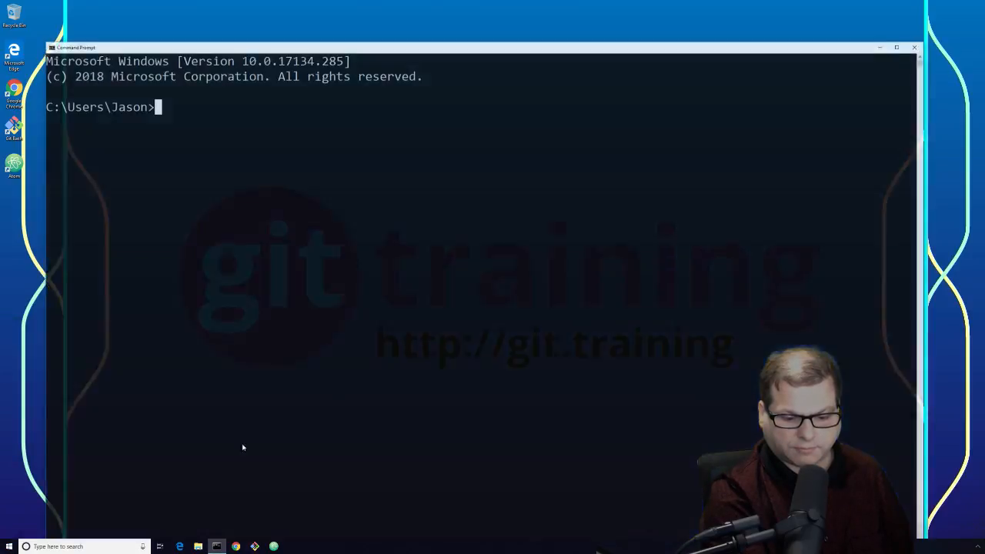
left_click_drag(220, 49, 230, 19)
left_click(238, 242)
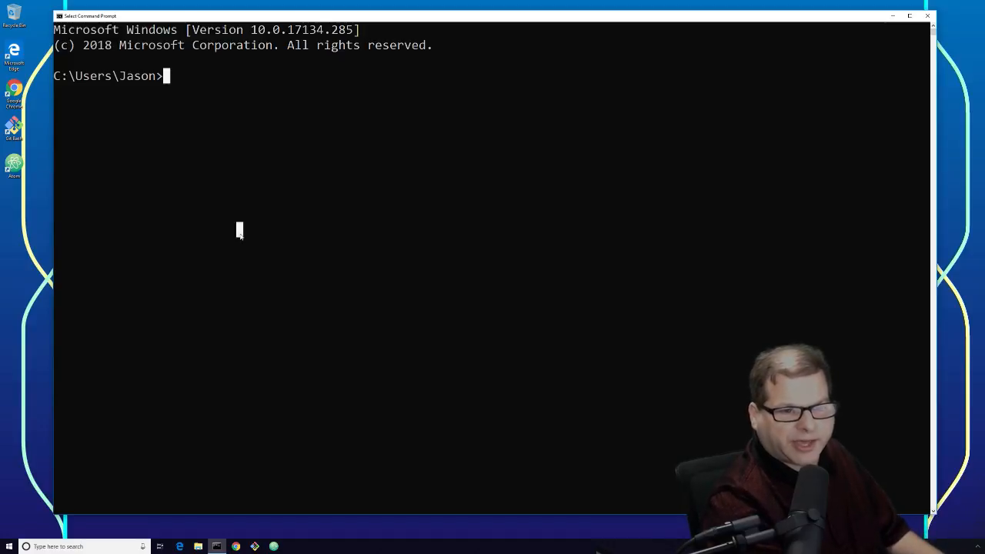
Step: Run the atom command to launch Atom with an empty untitled tab
type("atom")
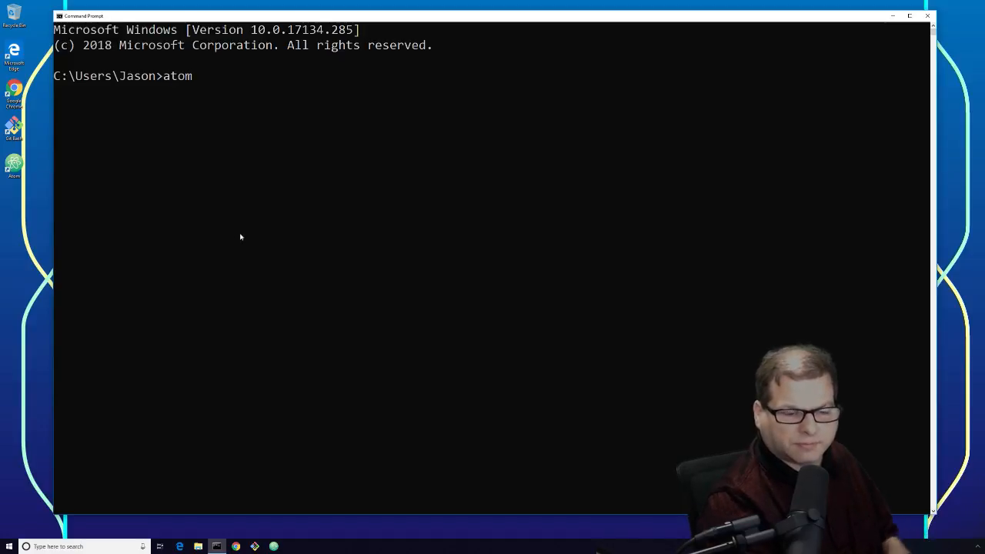
key("Return")
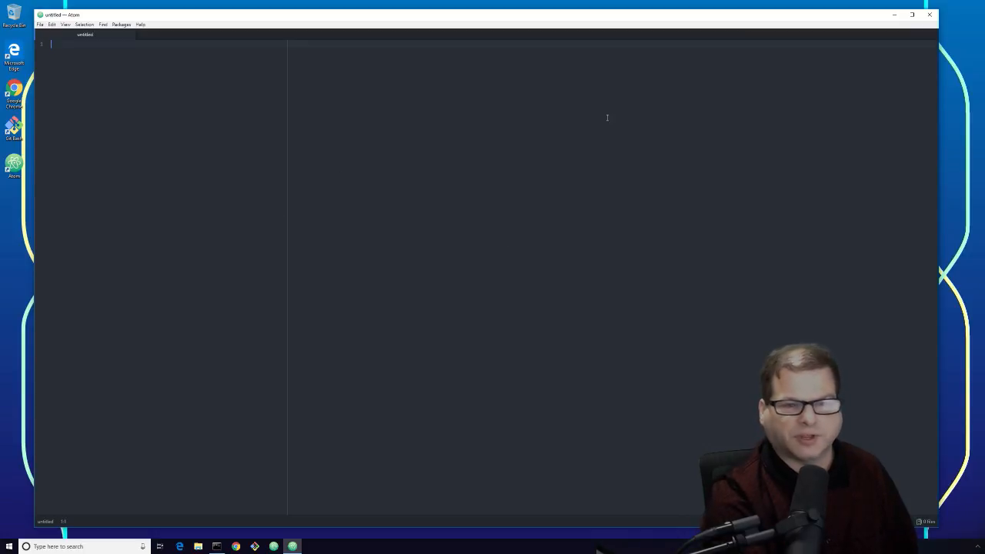
Step: Close the Atom window and then the Command Prompt window
left_click(930, 15)
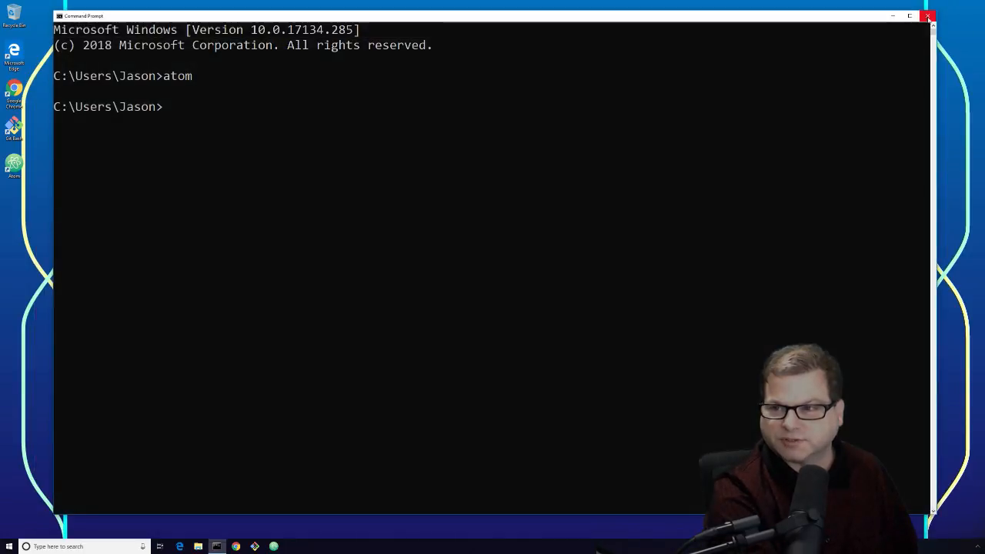
left_click(517, 137)
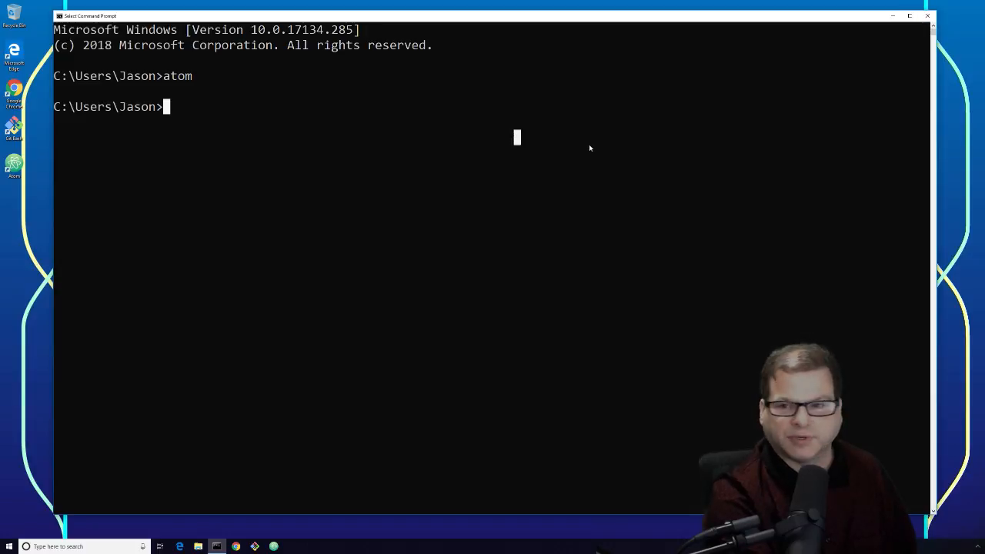
left_click(928, 17)
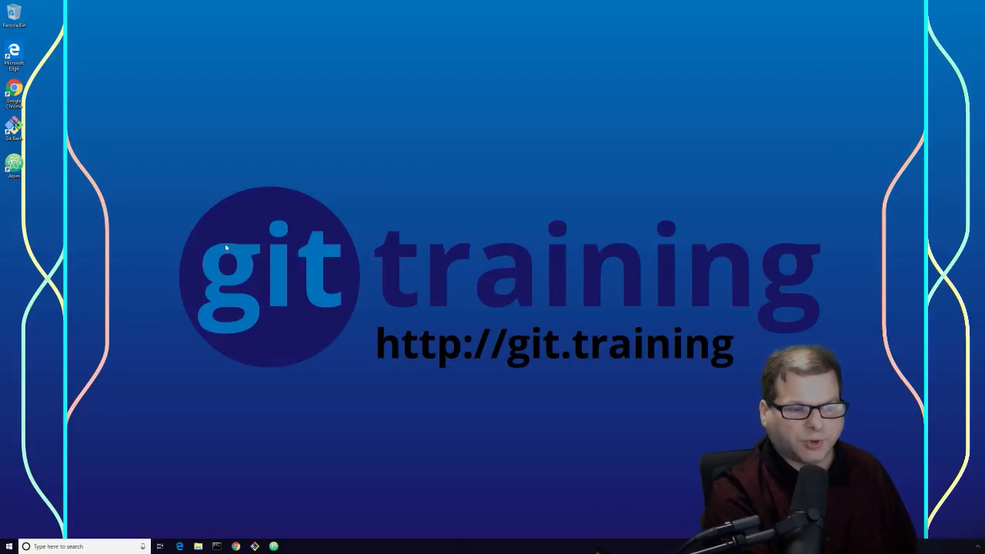
Step: Open Git Bash, run 'which atom' to locate Atom, then run 'atom' to launch it
double_click(20, 128)
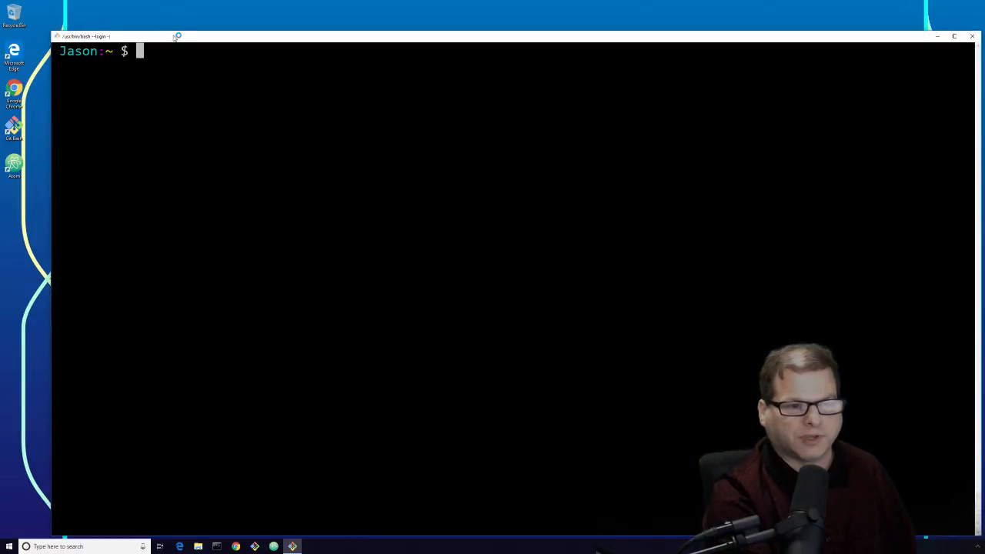
left_click_drag(177, 36, 159, 20)
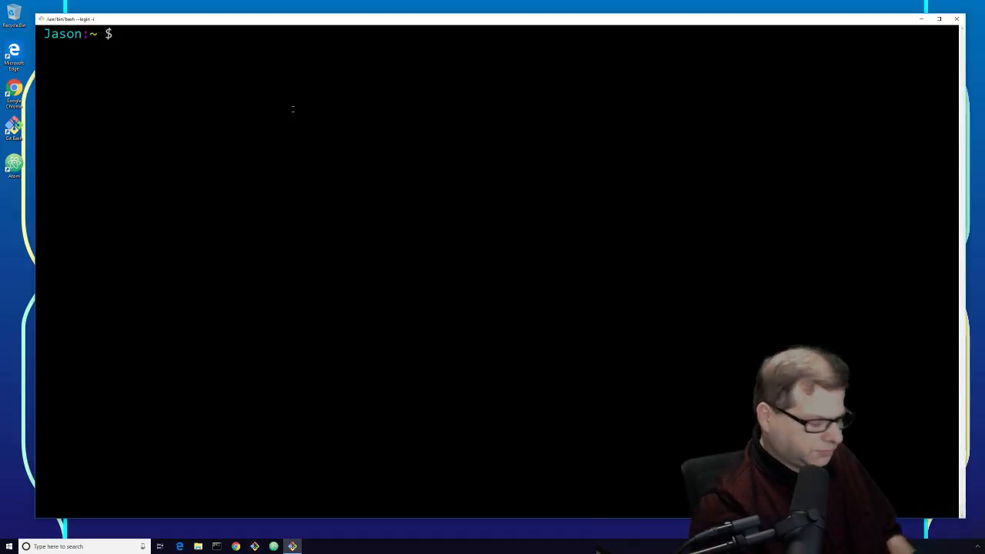
type("which atom")
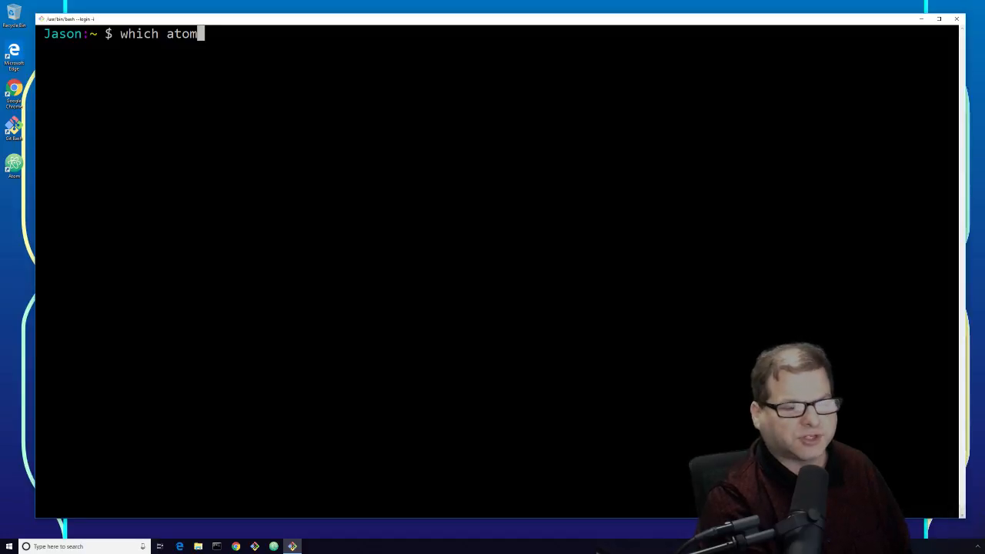
key("Return")
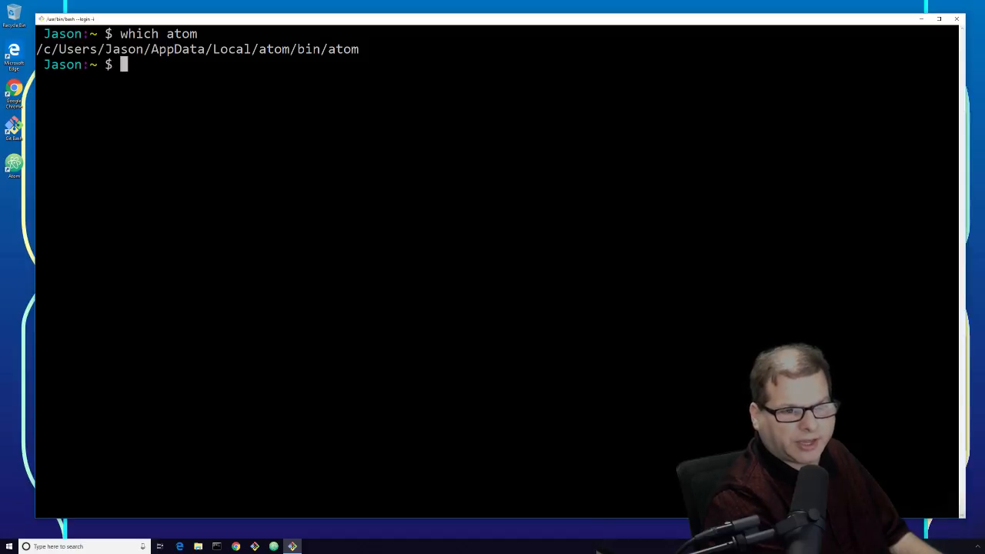
type("atom")
key("Return")
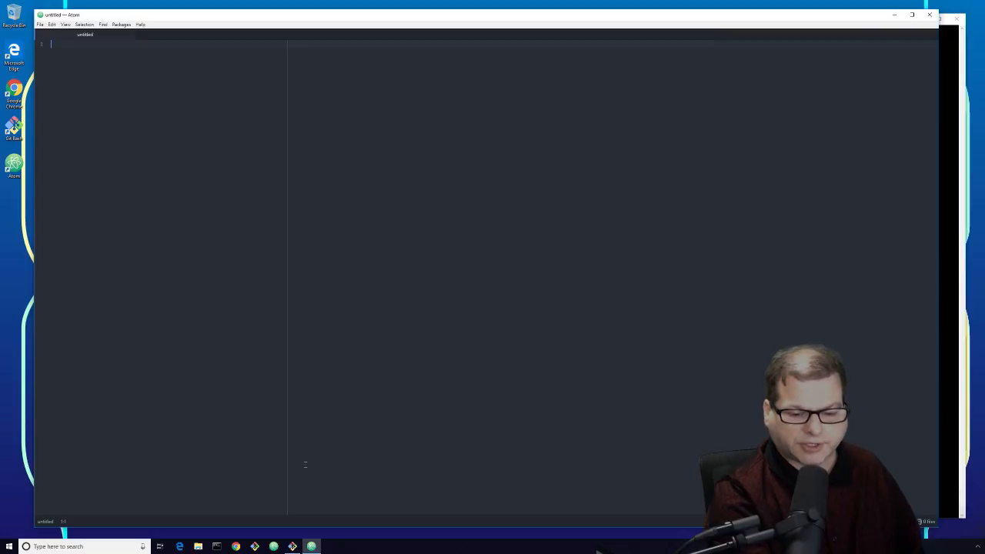
Step: Close the Atom window, then end the Git Bash session with exit
left_click(293, 547)
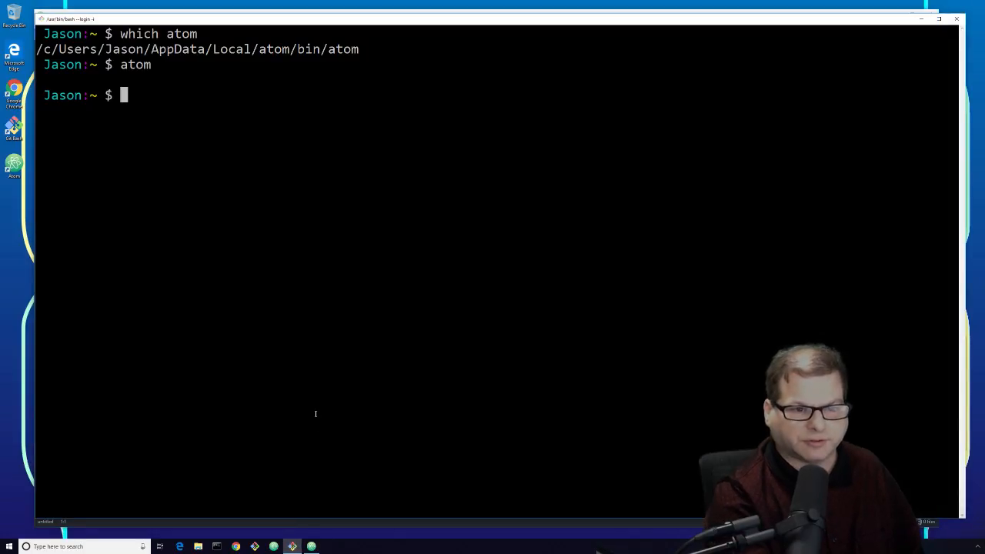
left_click(311, 547)
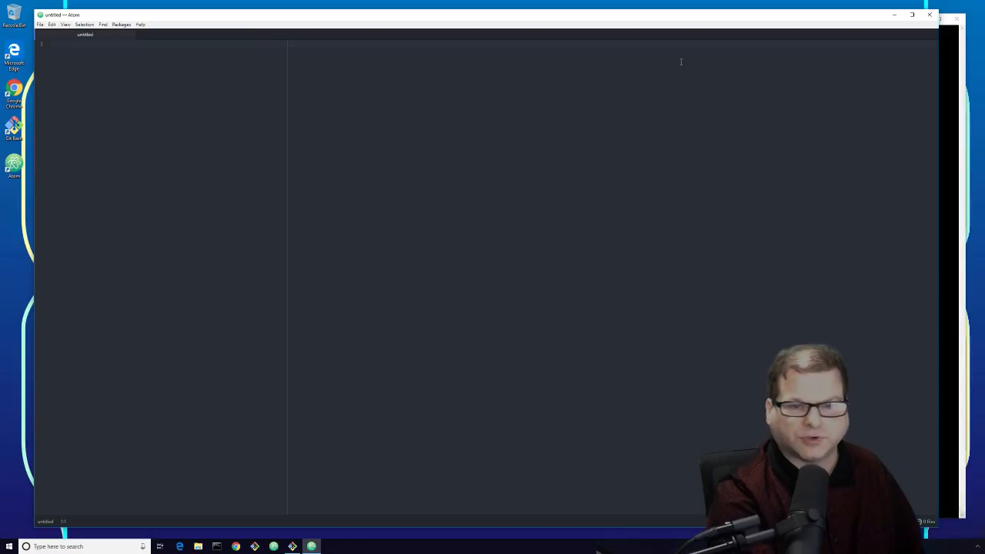
left_click(930, 15)
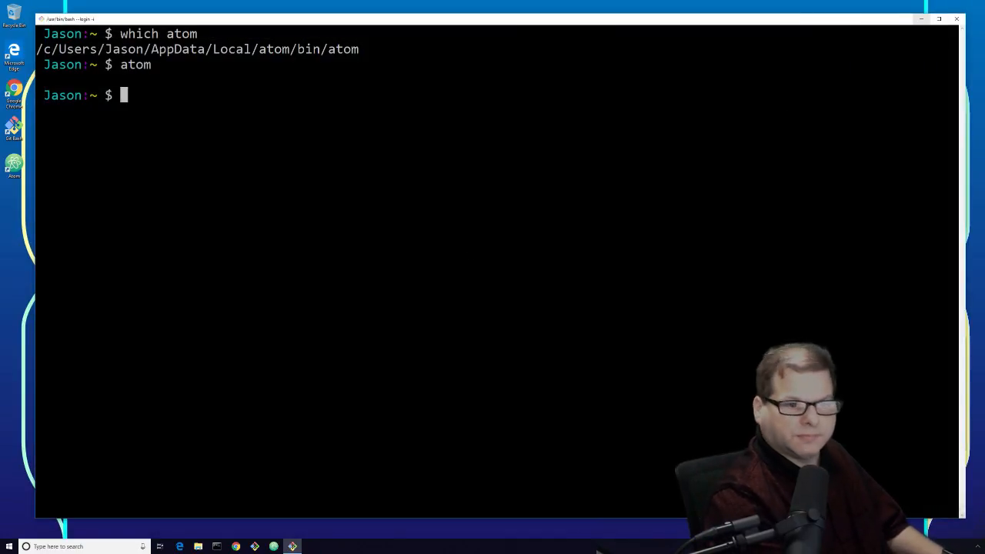
type("exit")
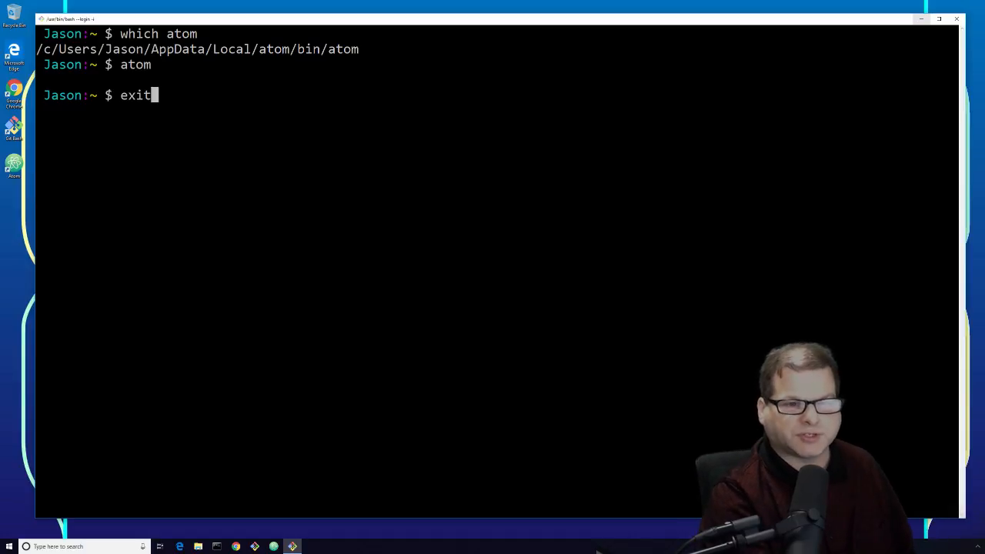
key("Return")
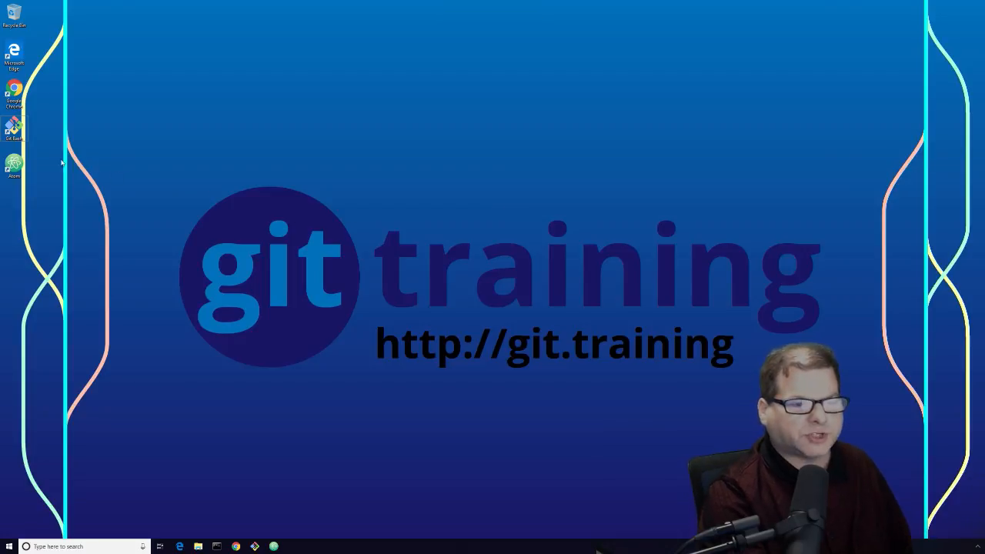
Step: Launch Atom from its desktop icon and show the File menu
double_click(14, 164)
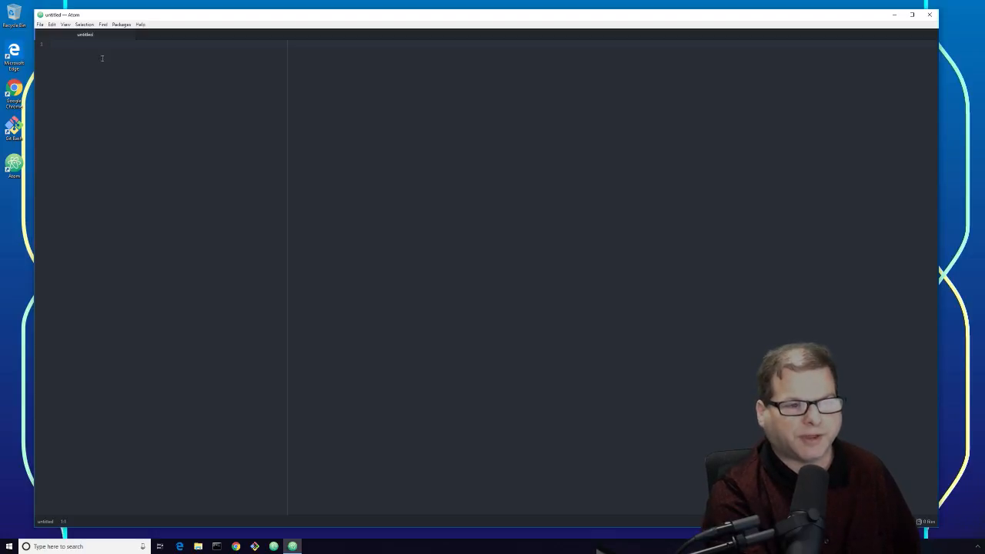
left_click(39, 25)
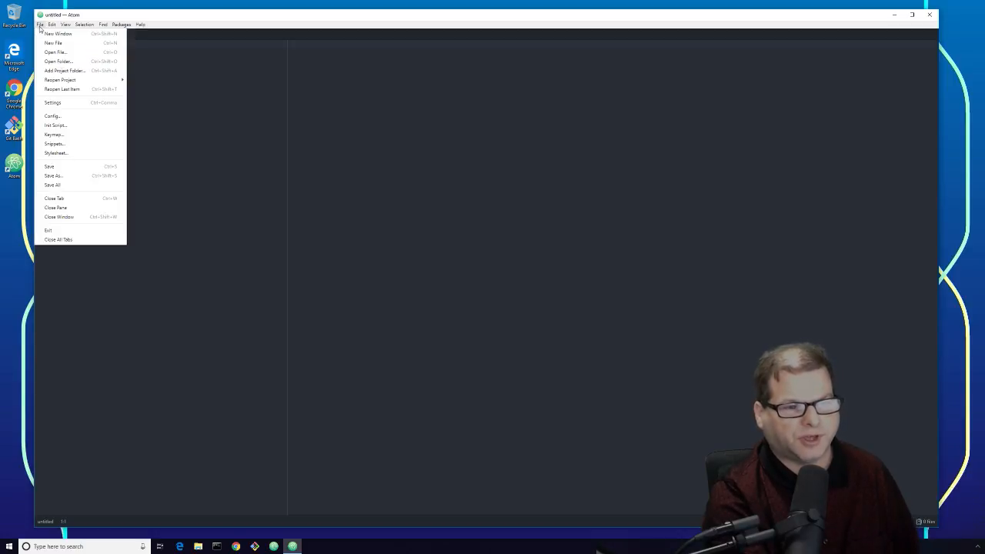
Step: Change the Editor Font Size setting from 14 to 20, then close Settings
left_click(80, 102)
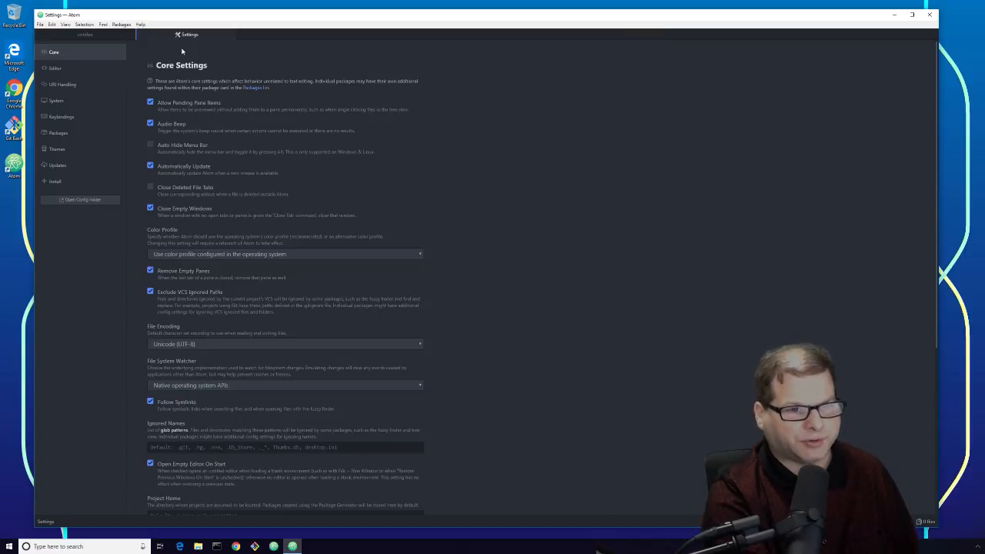
left_click(56, 71)
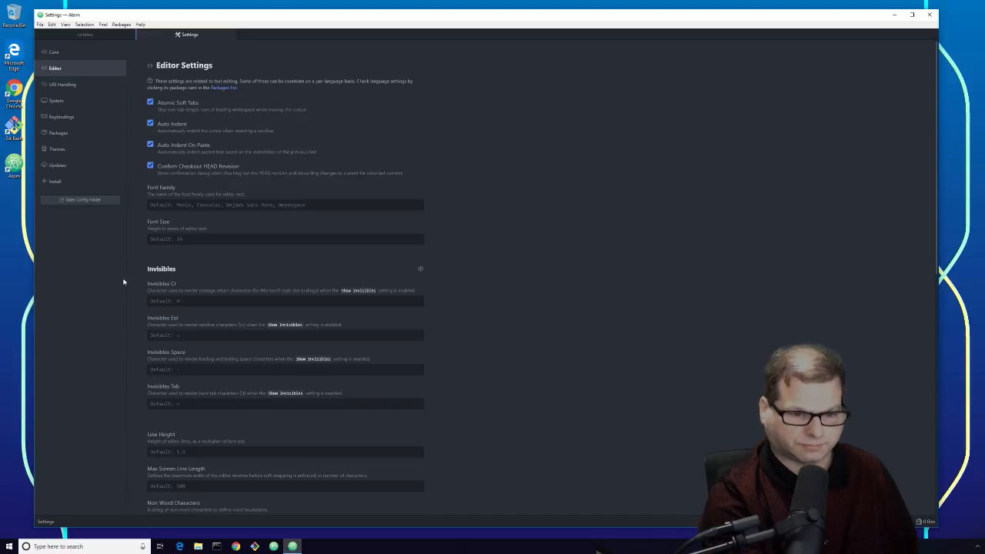
left_click(174, 240)
type("14")
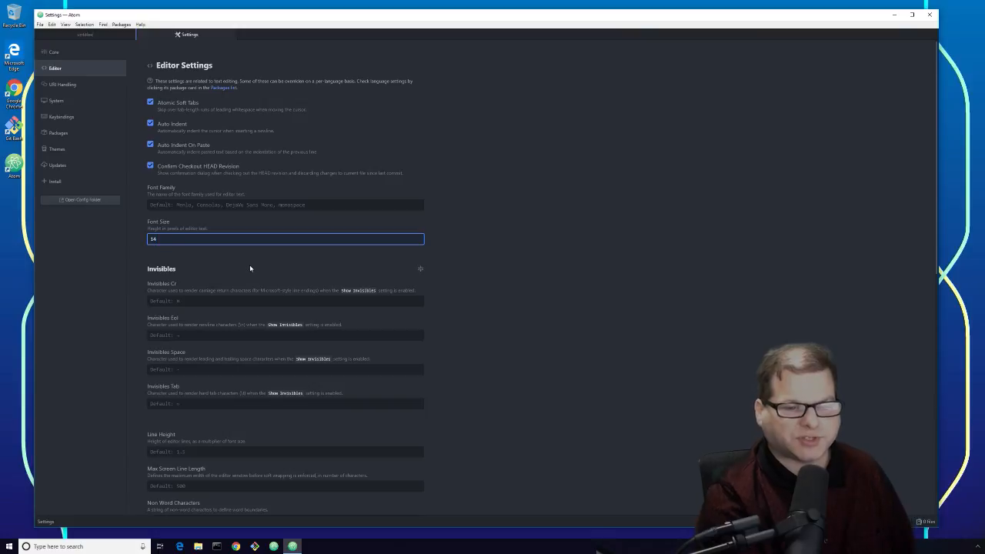
key("ctrl+a")
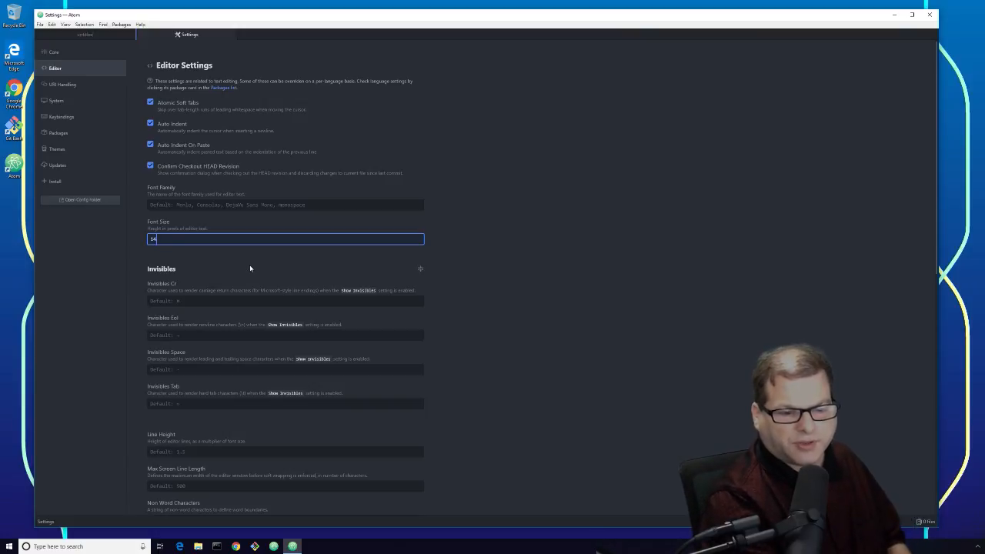
type("20")
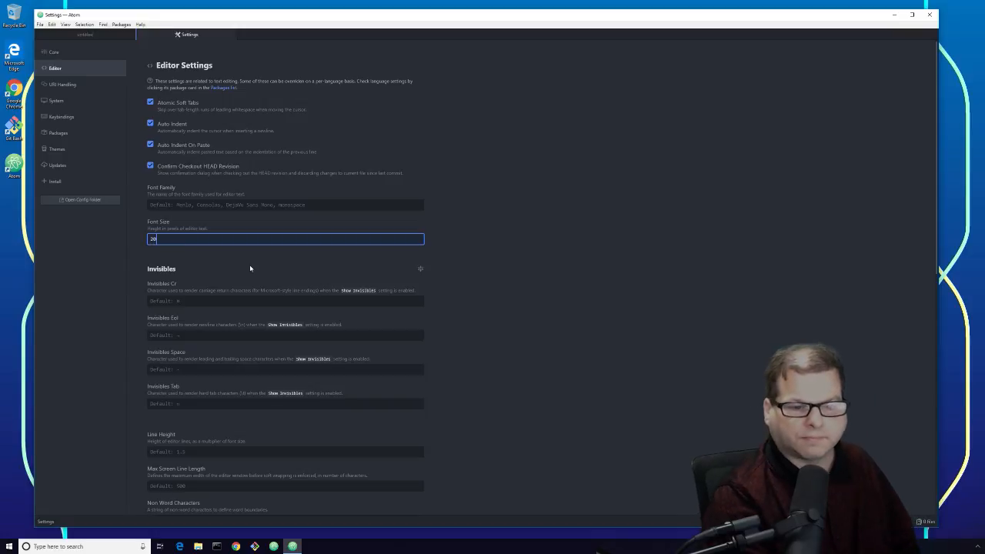
left_click(600, 162)
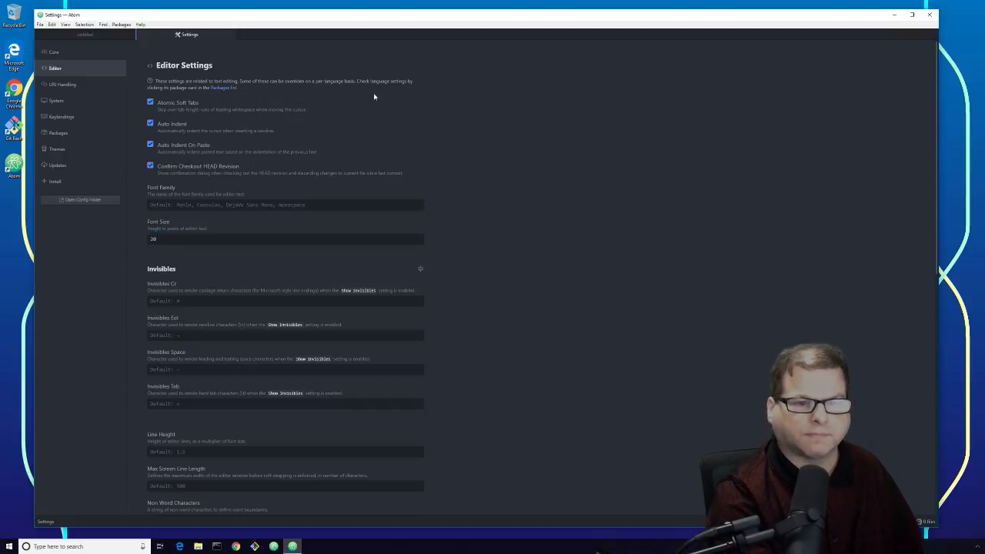
left_click(231, 35)
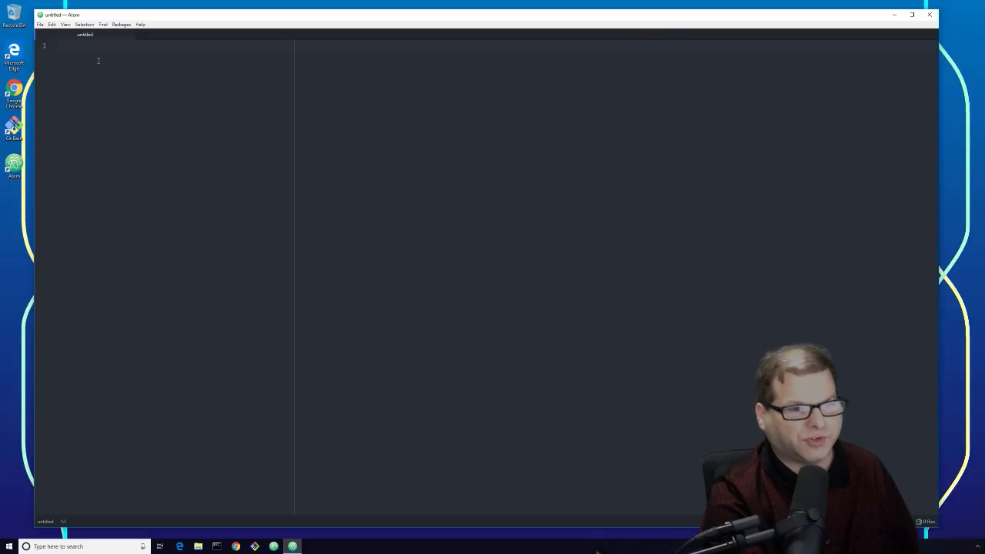
Step: Open styles.less and add font-size: 16pt; inside the .tree-view rule
left_click(39, 25)
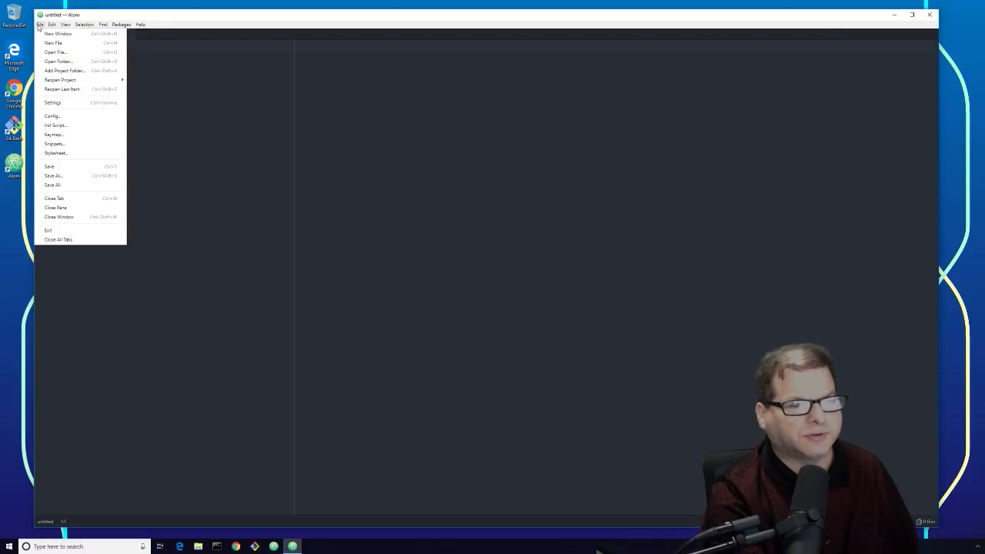
left_click(74, 155)
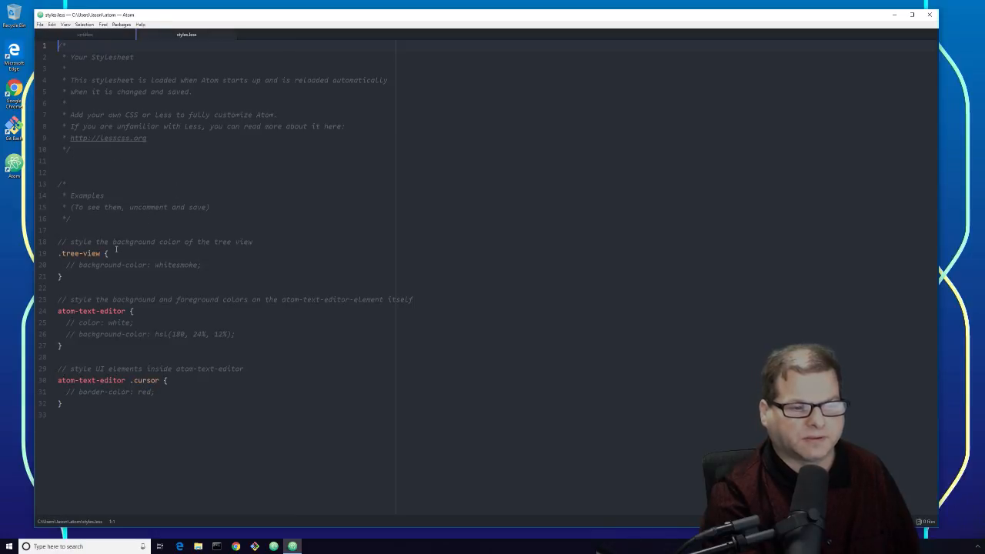
left_click(218, 265)
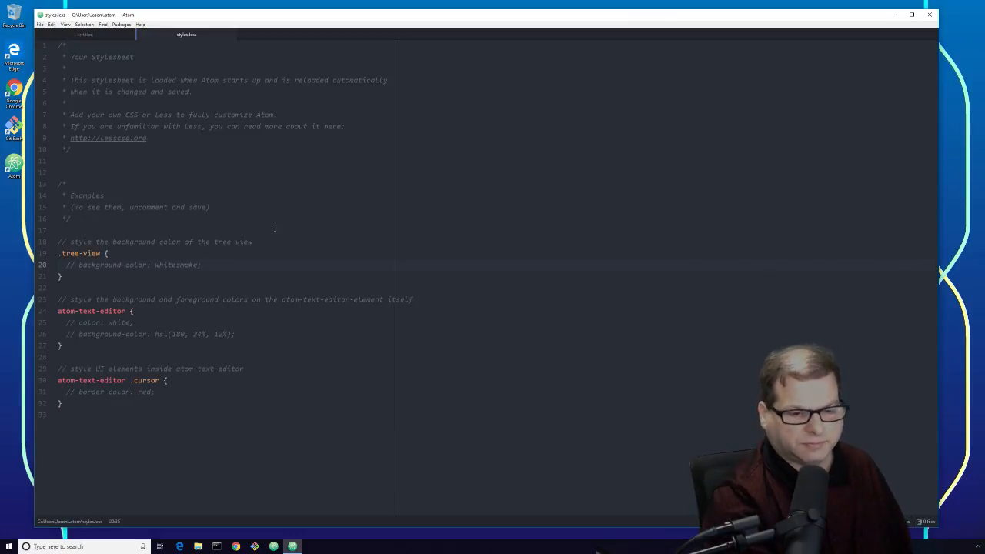
key("Return")
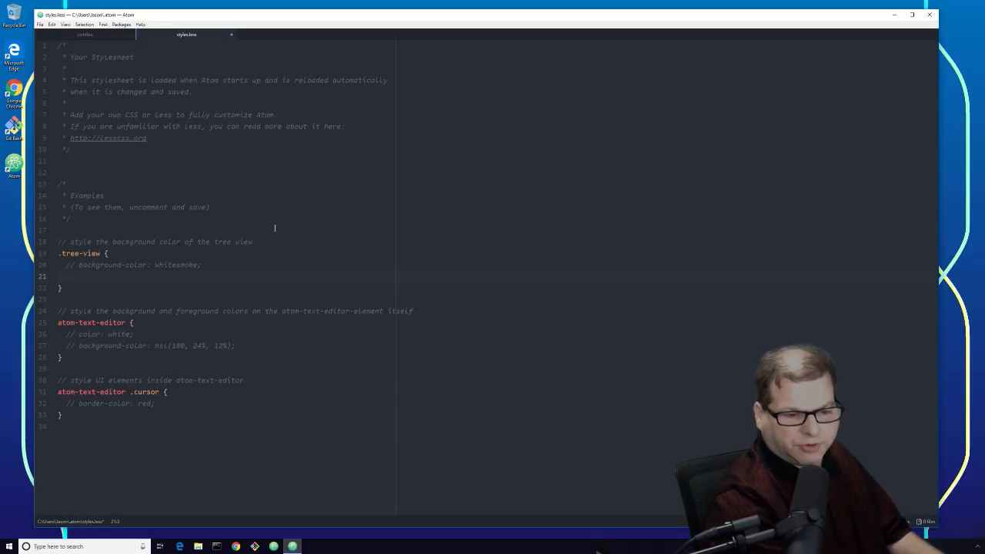
type("font")
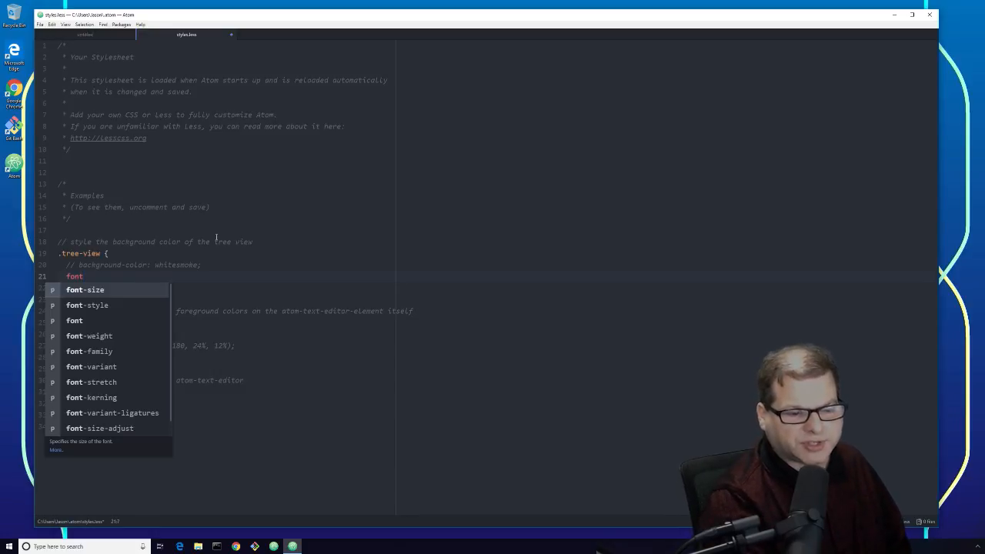
left_click(109, 291)
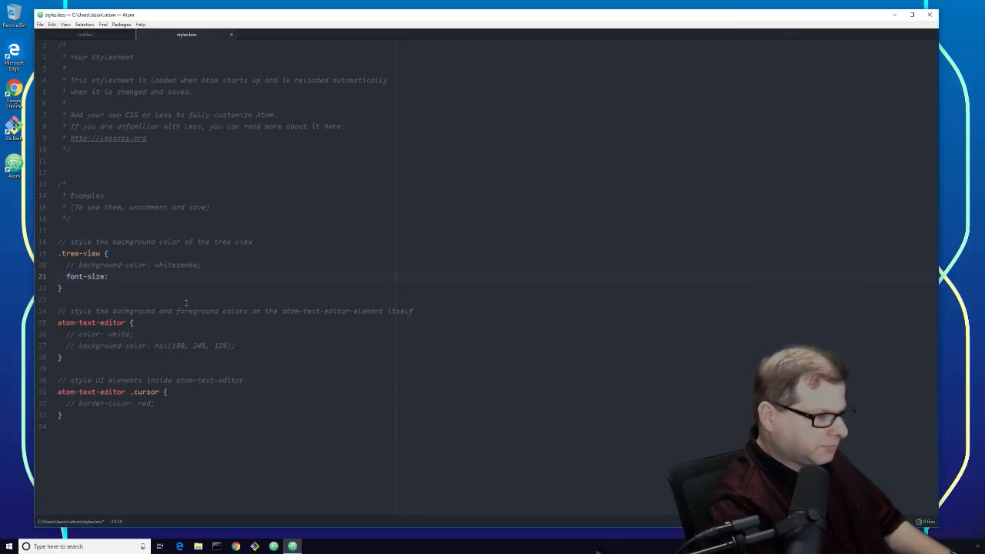
type("16")
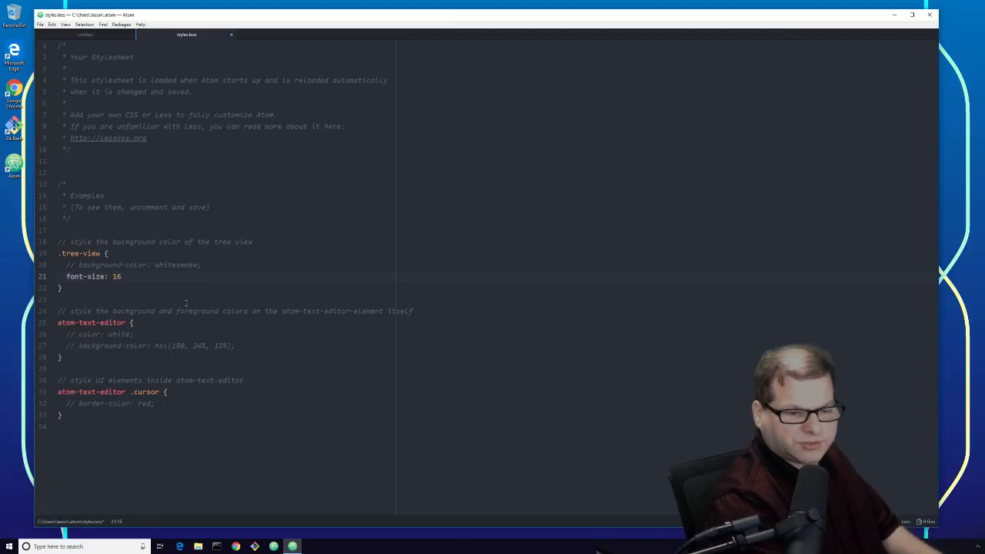
type("pt;")
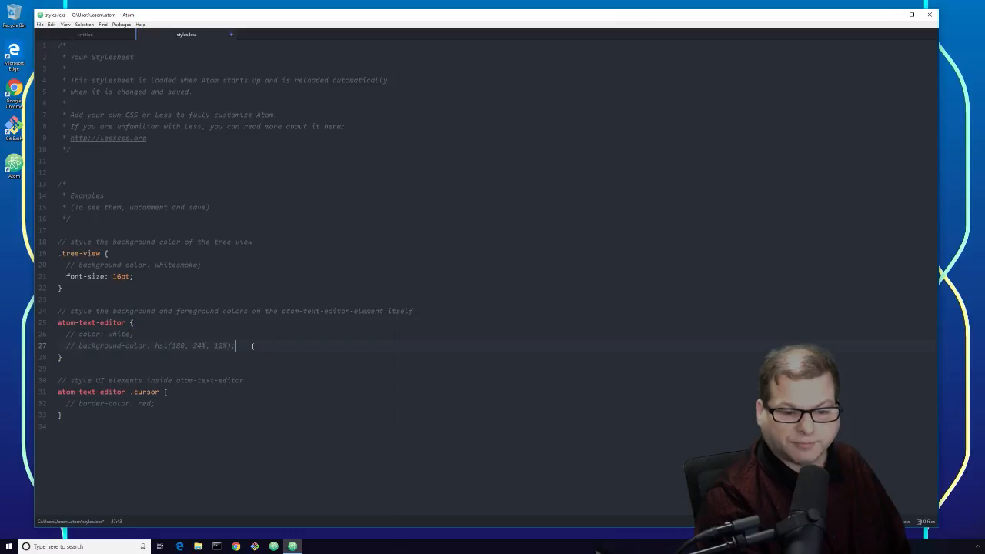
Step: Add font-size: 20pt; to the atom-text-editor rule and save the stylesheet
key("Return")
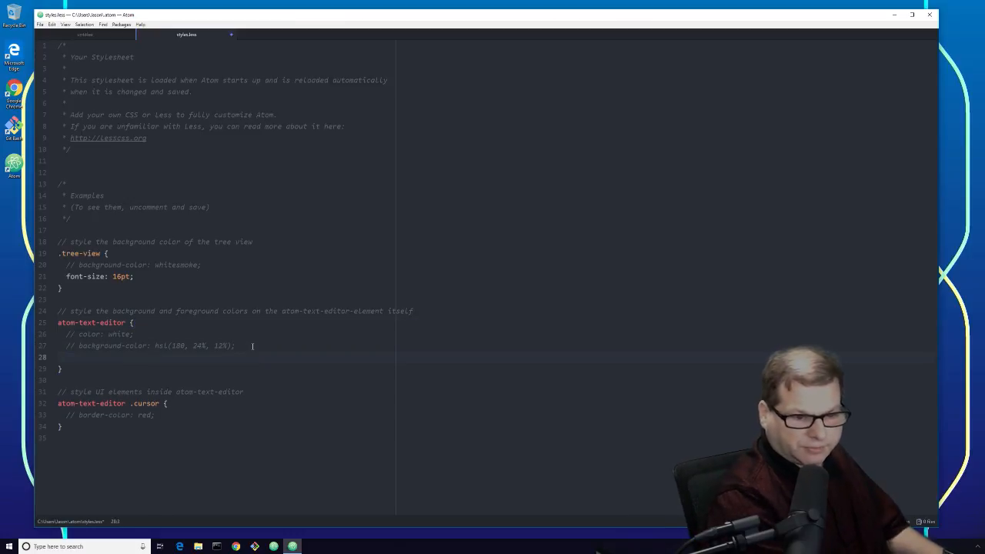
type("font")
key("Tab")
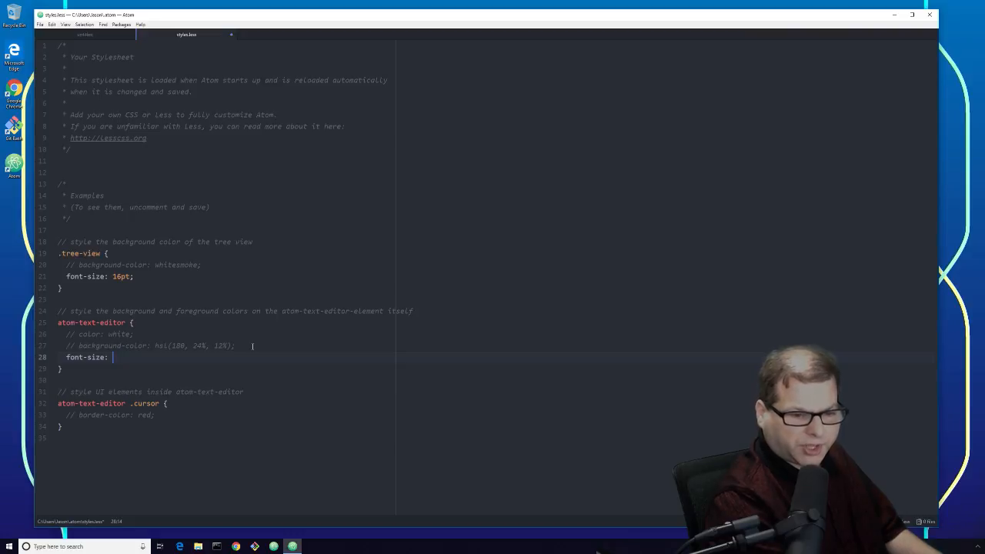
type("20pt")
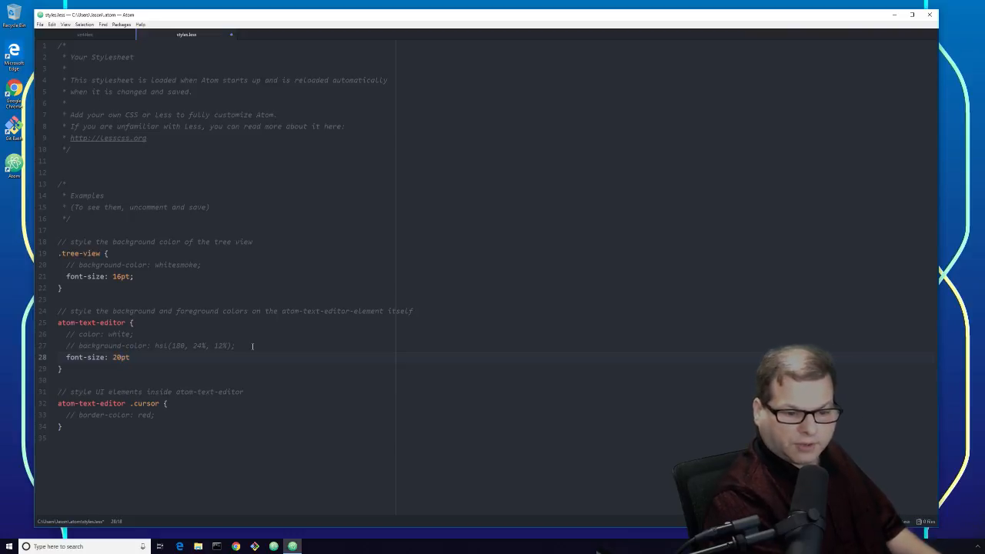
type(";")
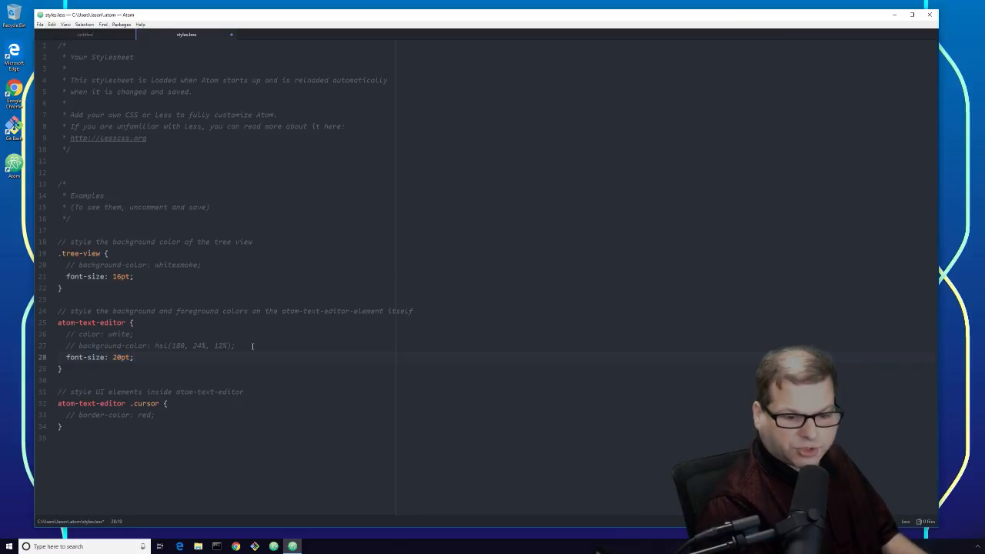
key("shift+Left")
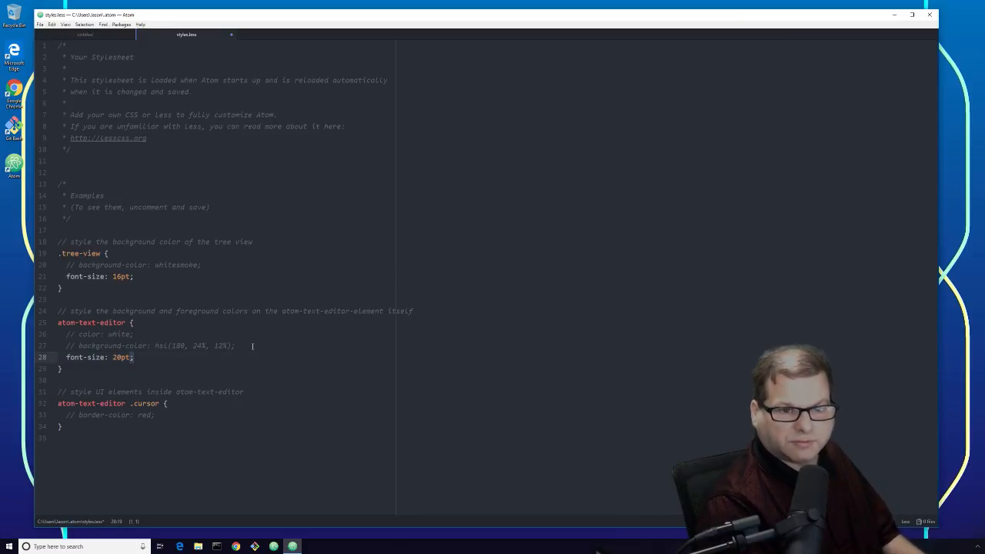
left_click(307, 356)
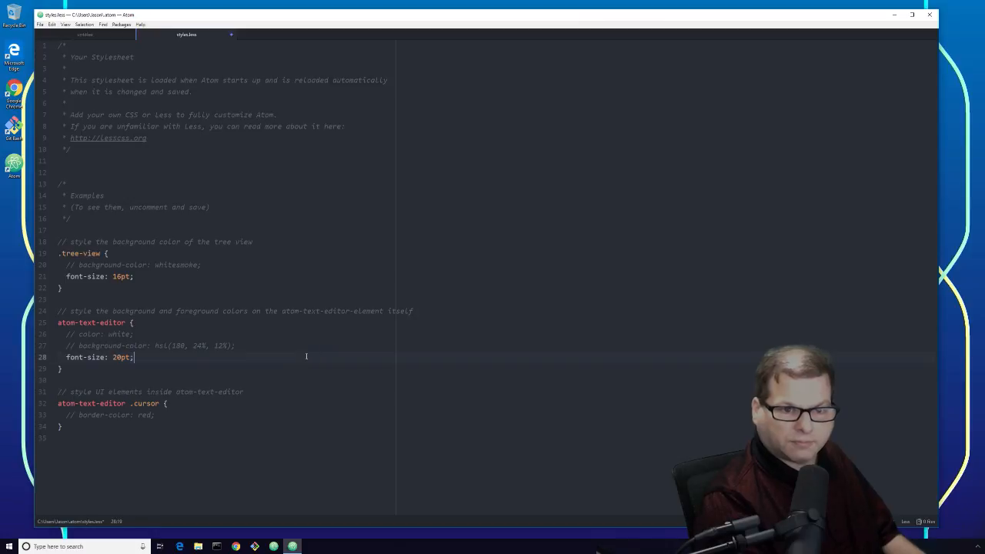
left_click(298, 367)
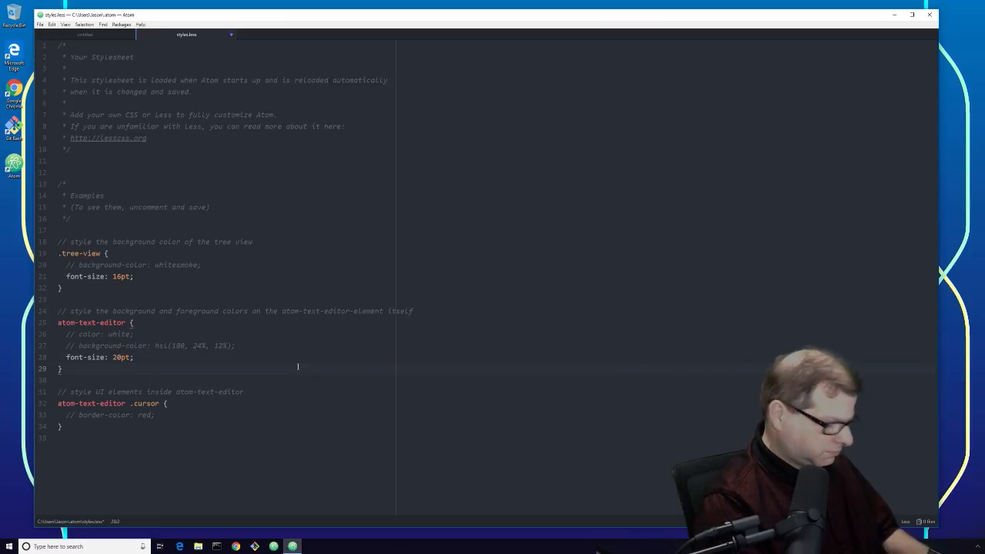
left_click(264, 344)
key("ctrl+s")
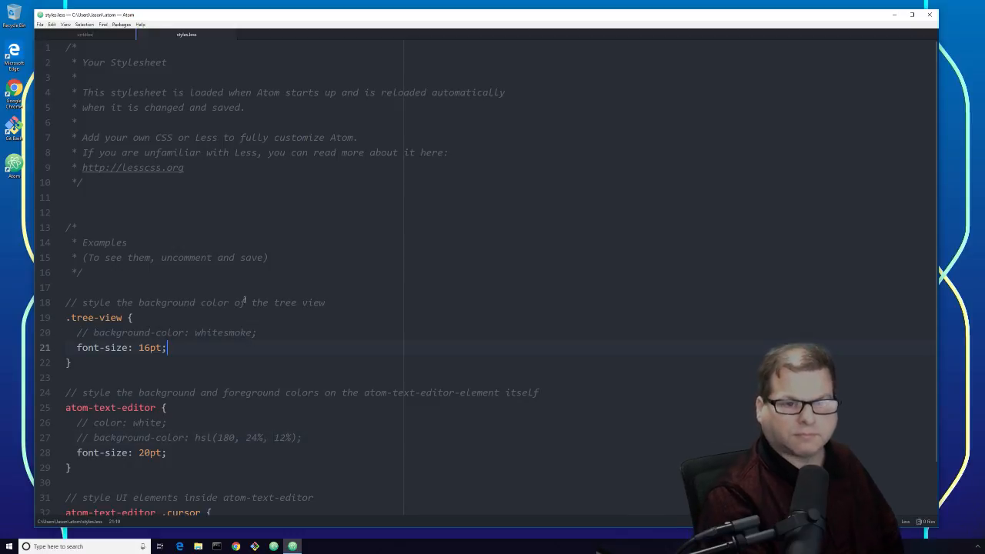
Step: Look over the saved stylesheet and close the styles.less tab
left_click(241, 137)
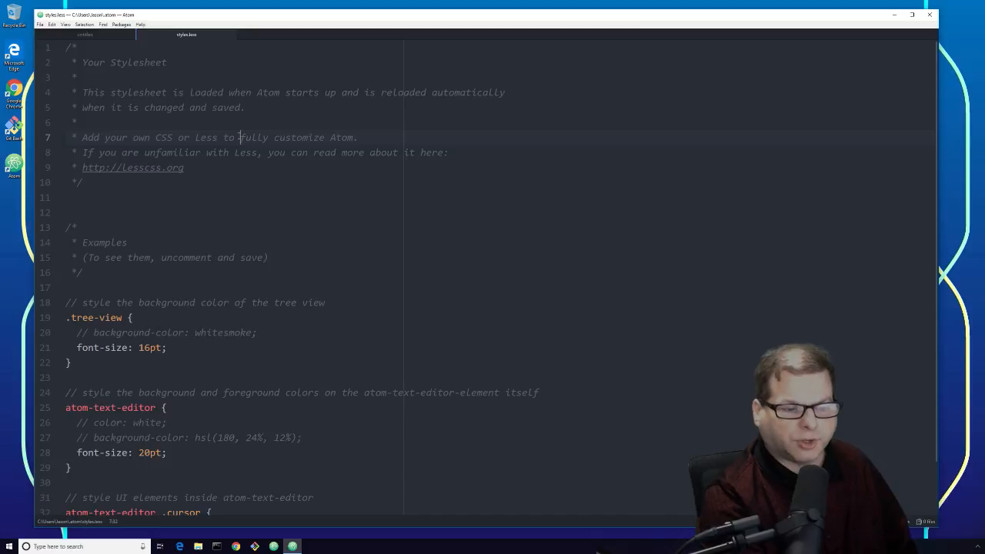
scroll(254, 206, "down", 1)
scroll(254, 206, "down", 2)
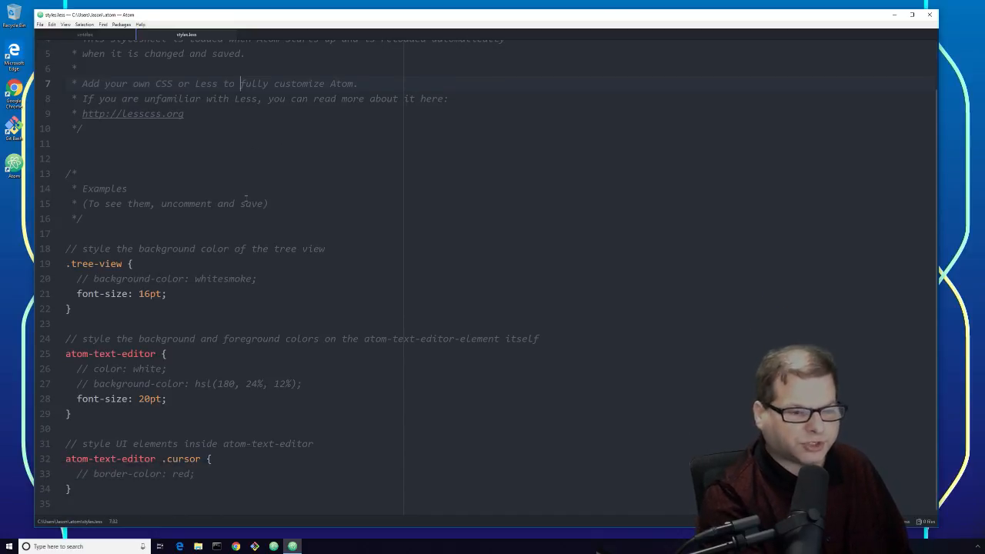
scroll(246, 199, "up", 2)
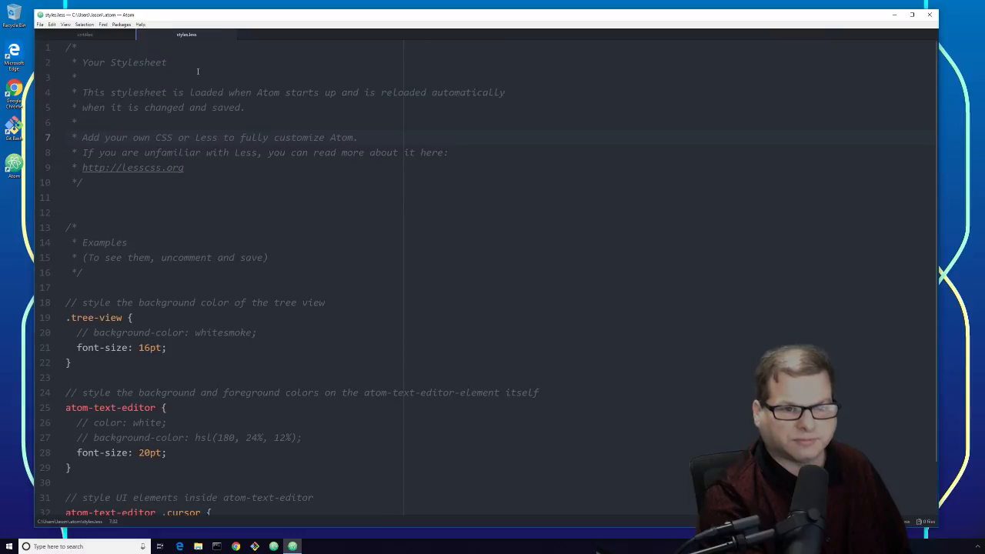
left_click(229, 35)
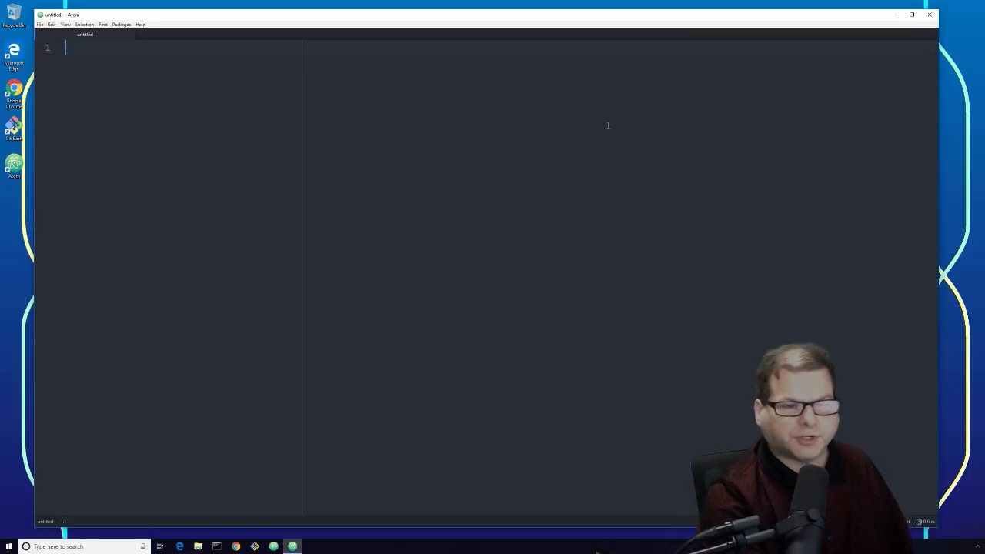
Step: Exit Atom through the File menu
left_click(40, 24)
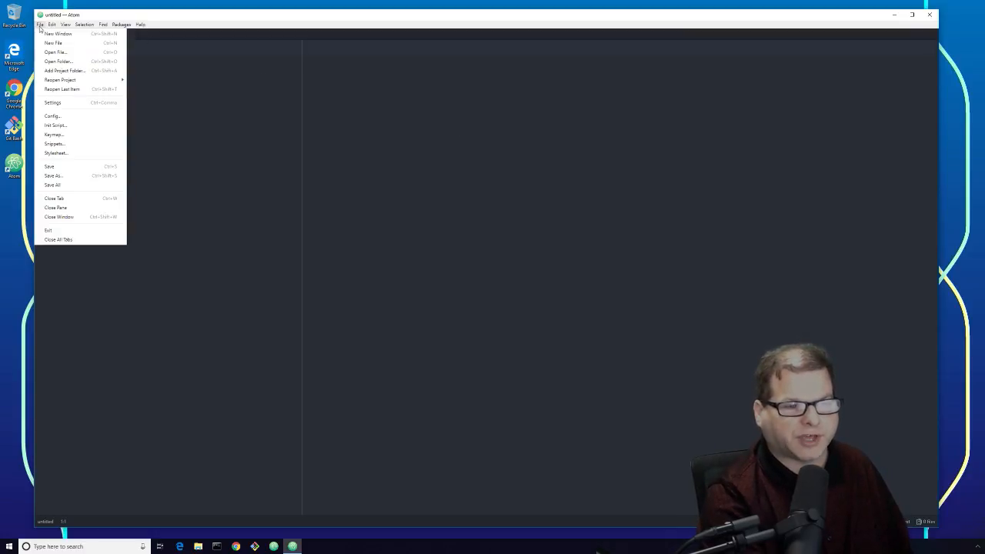
left_click(78, 233)
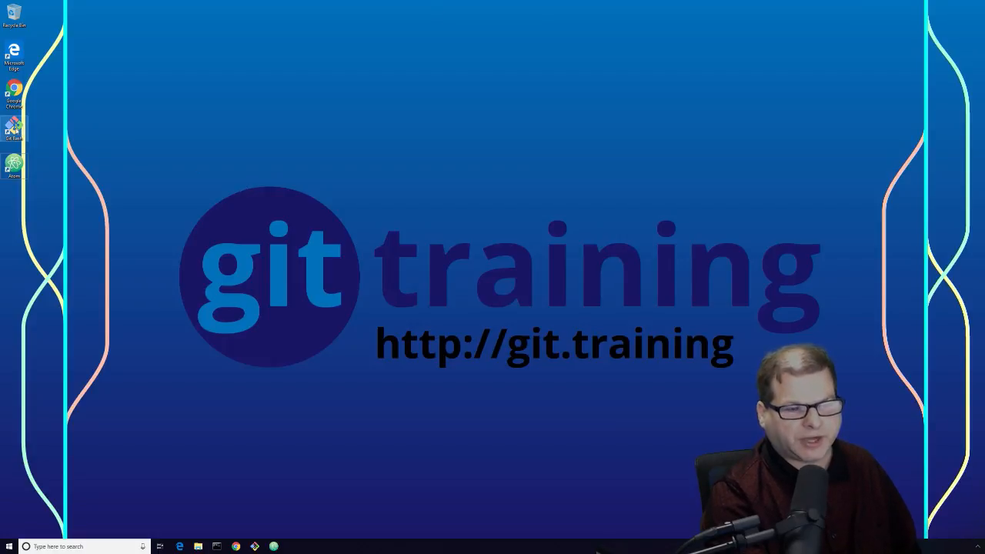
Step: Launch Git Bash and run git config --global core.editor "atom --wait"
left_click(13, 128)
double_click(13, 129)
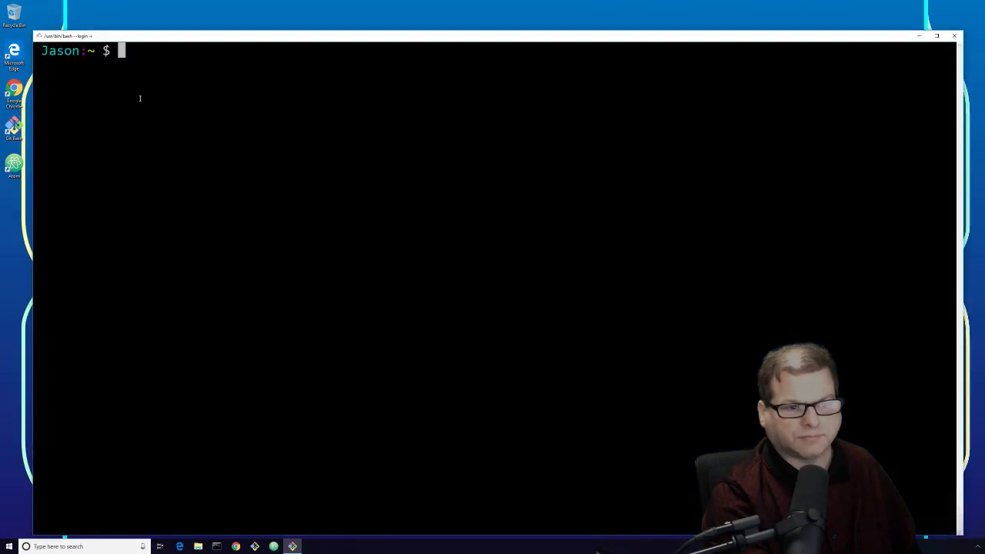
left_click_drag(146, 40, 146, 21)
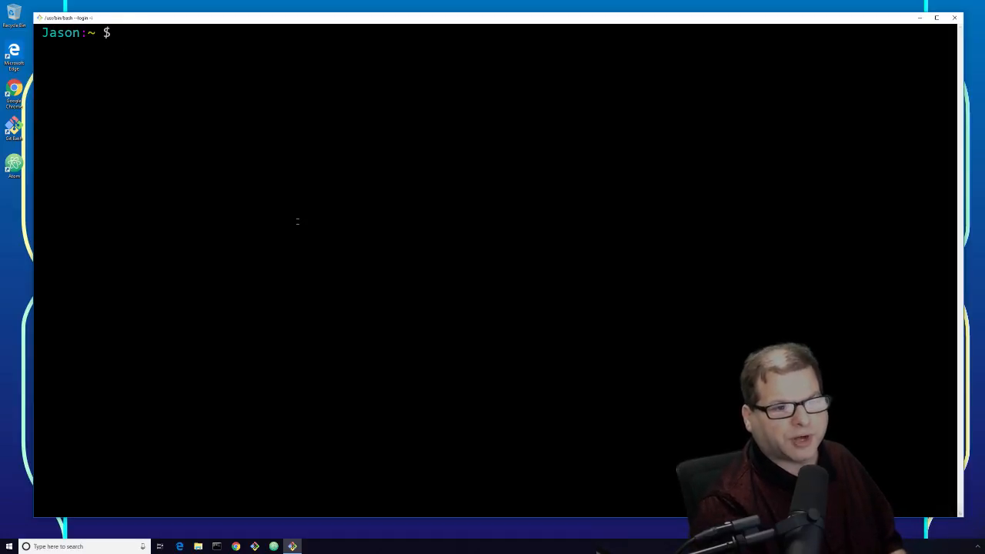
type("git")
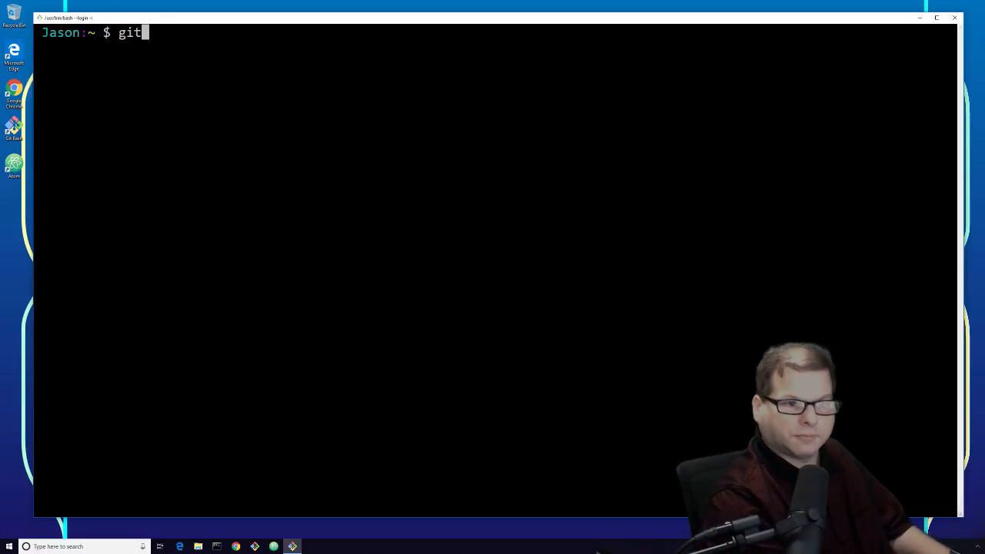
type(" config ")
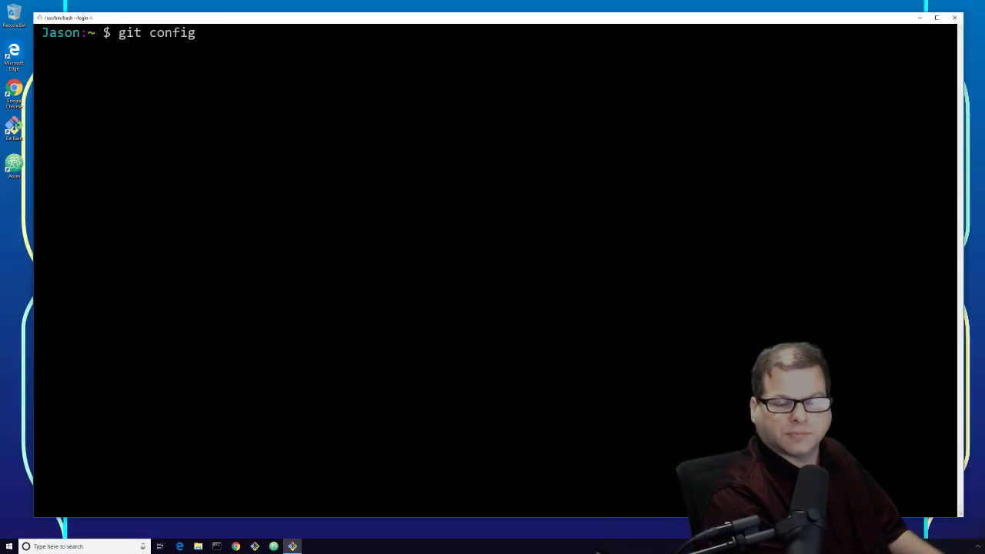
type("--global")
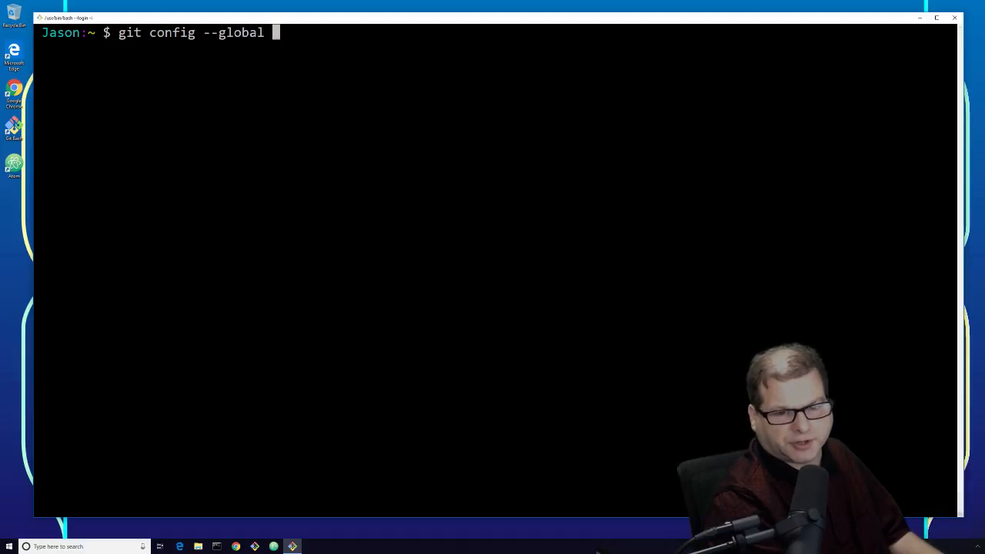
type("core.editor")
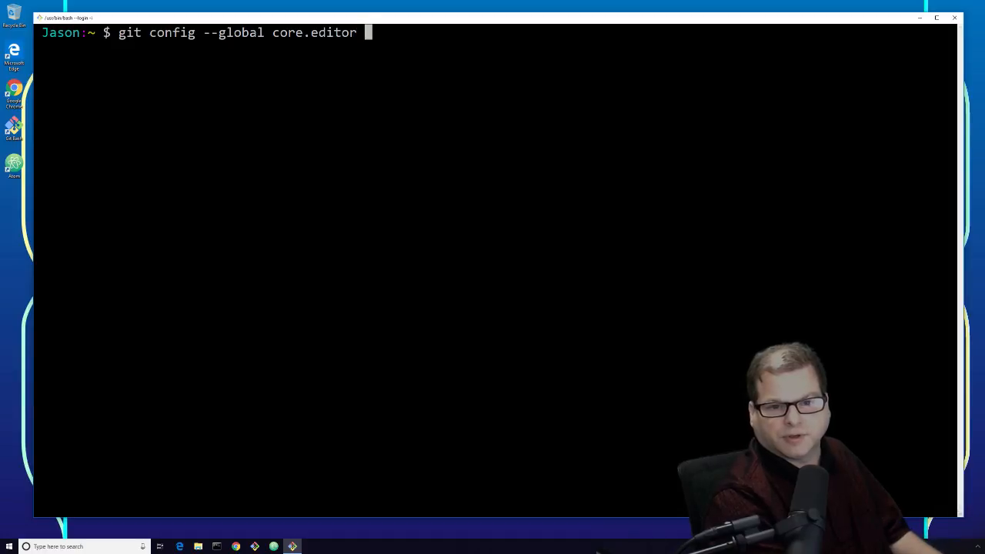
type(" \"")
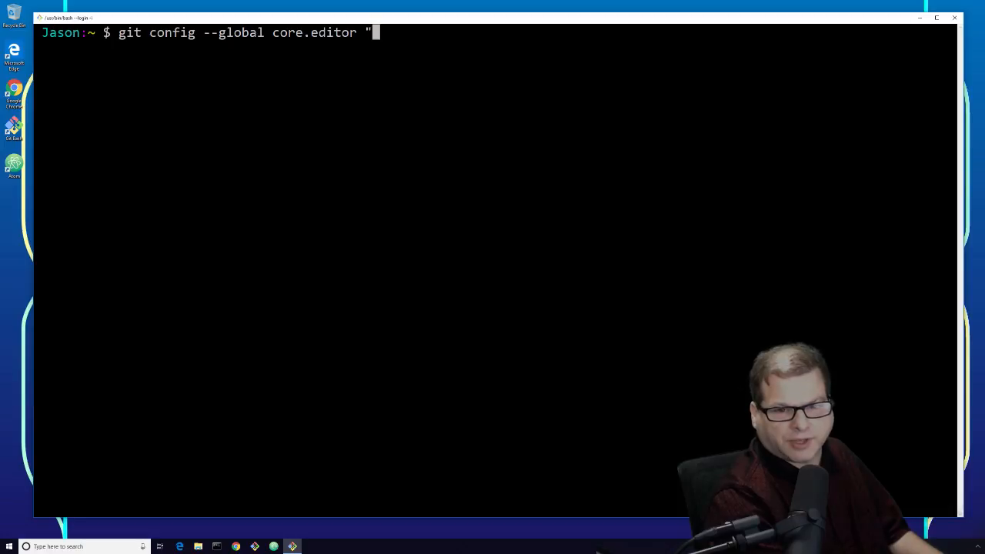
type("a")
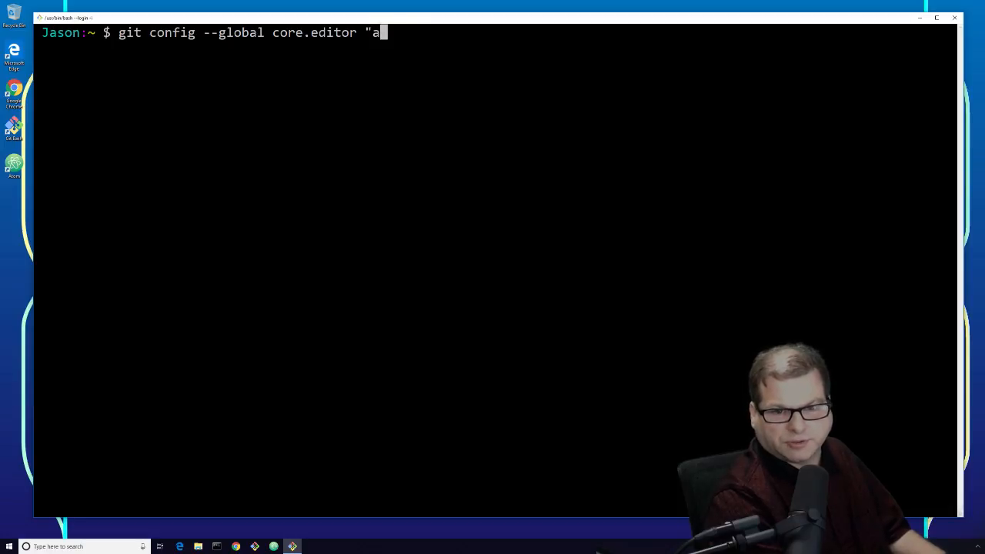
type("tom --wait")
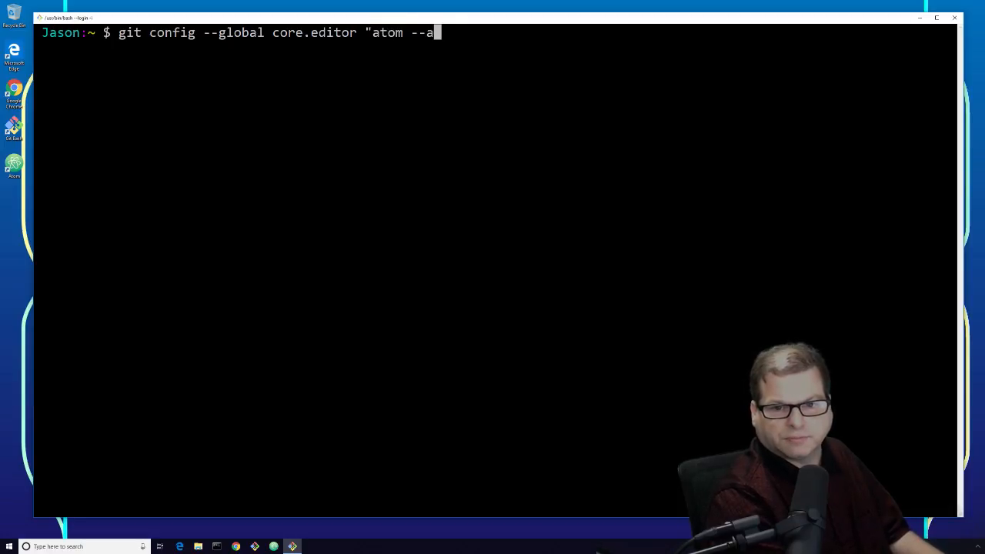
type("\"")
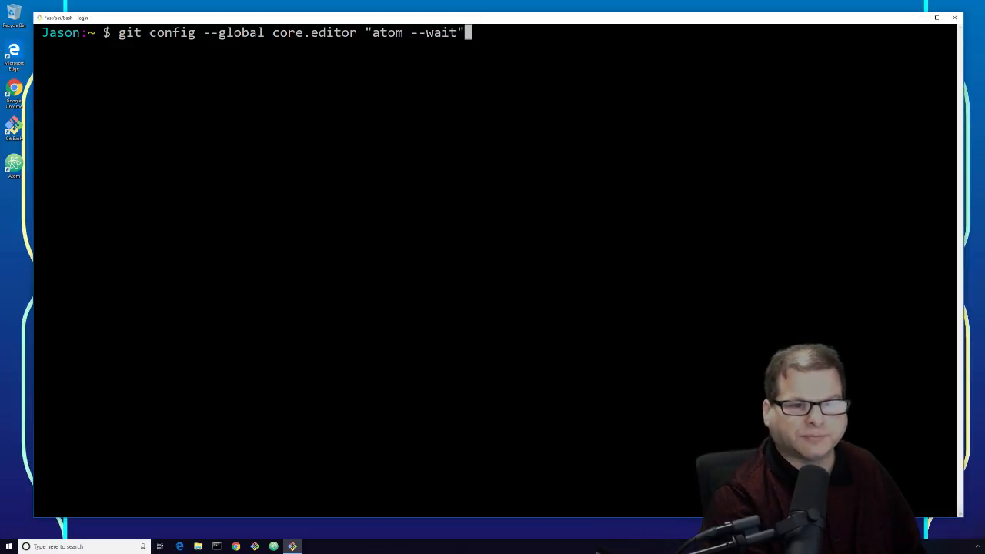
key("Return")
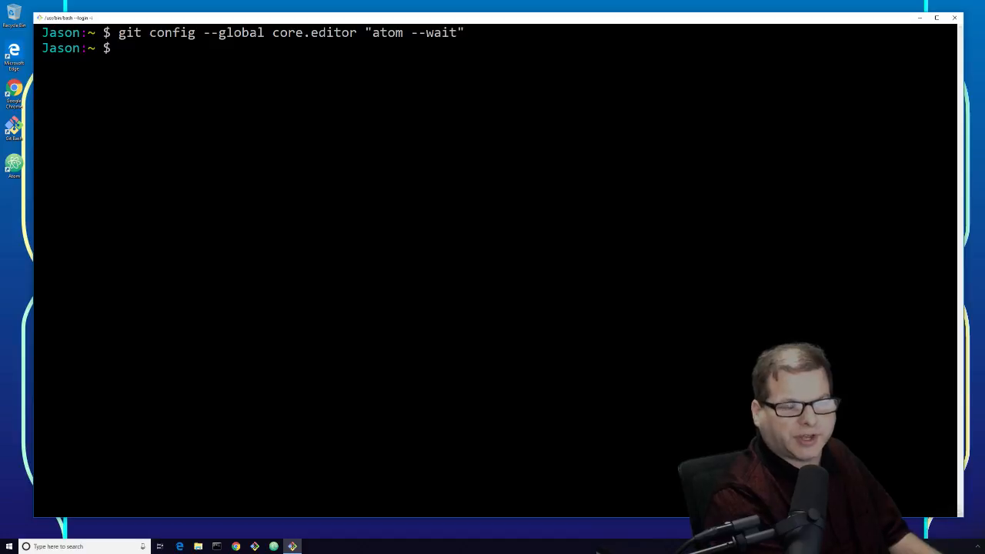
Step: Run git config --global -e to open .gitconfig in Atom
type("git config ")
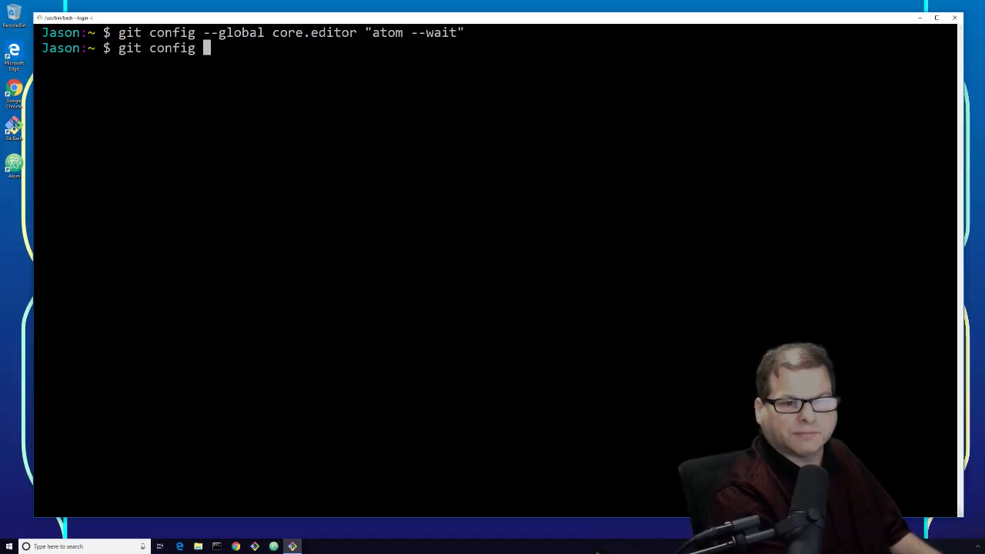
type("--global ")
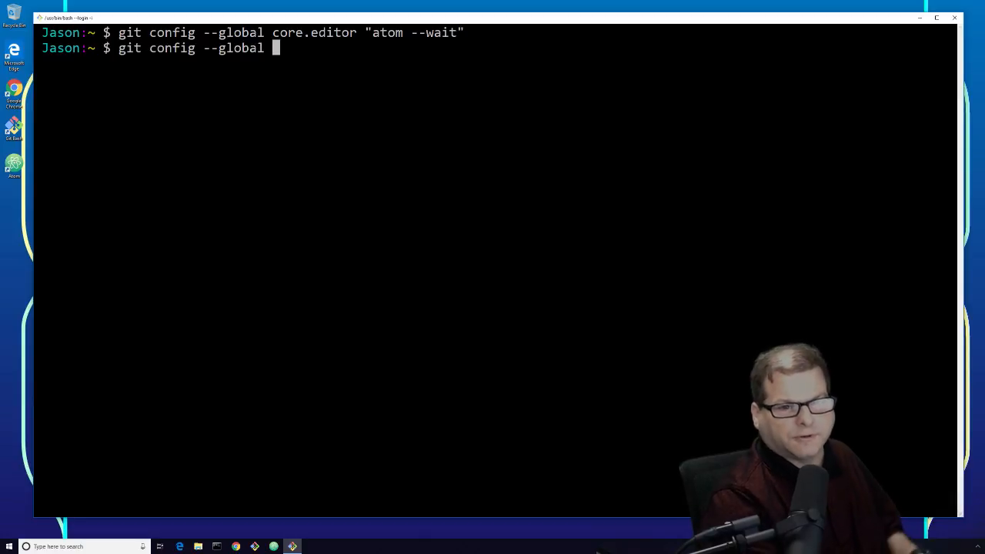
type("-")
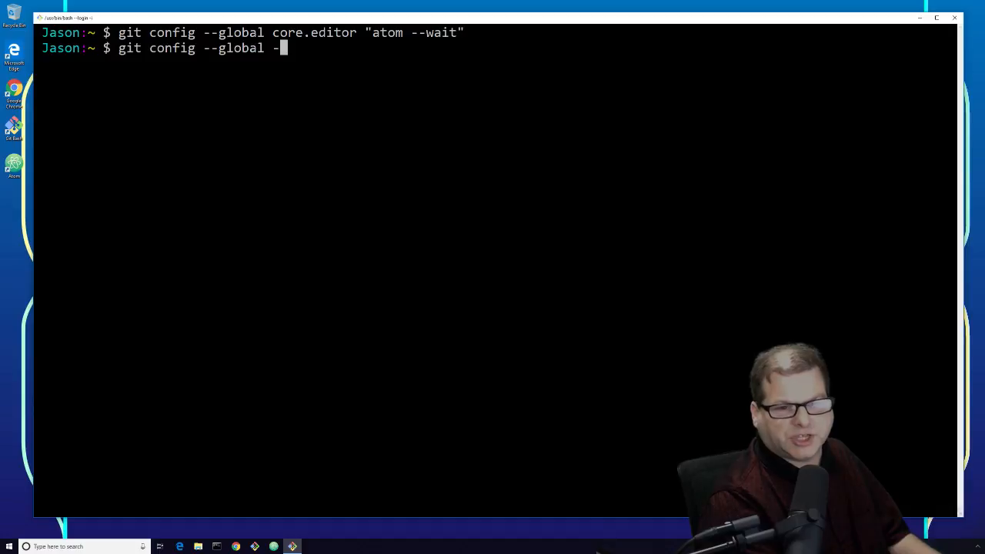
type("e")
key("Return")
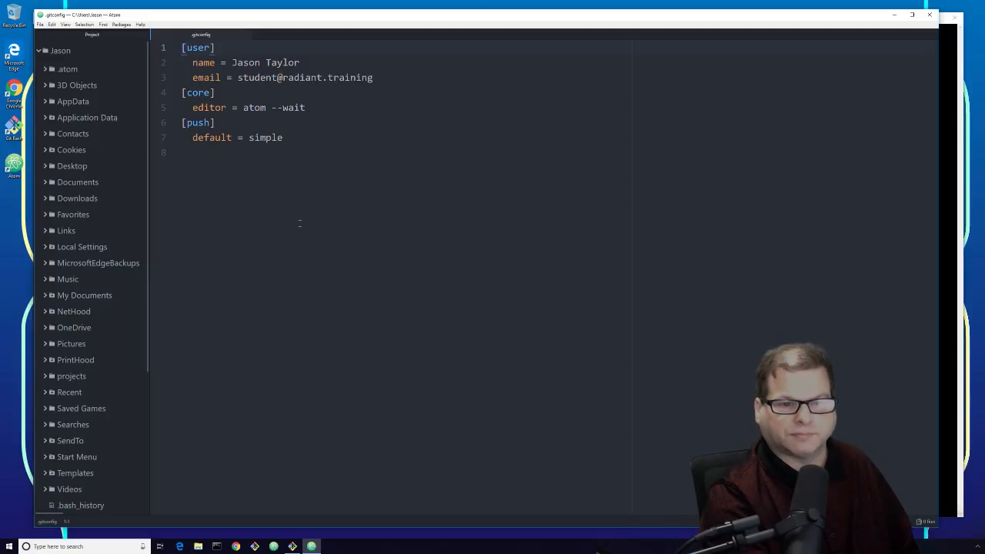
Step: Close .gitconfig, exit Atom, then type exit to end the Git Bash session
left_click(300, 222)
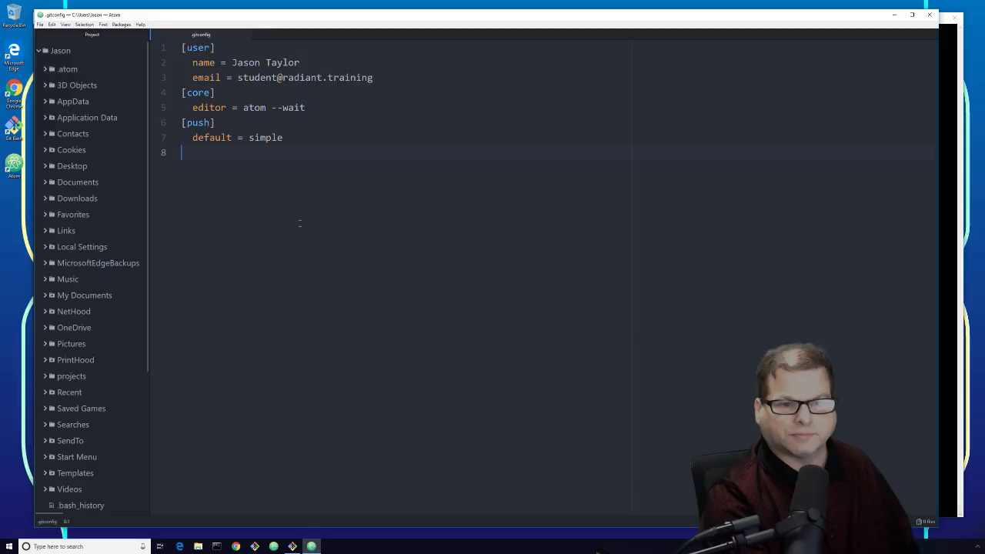
left_click(245, 35)
left_click(40, 24)
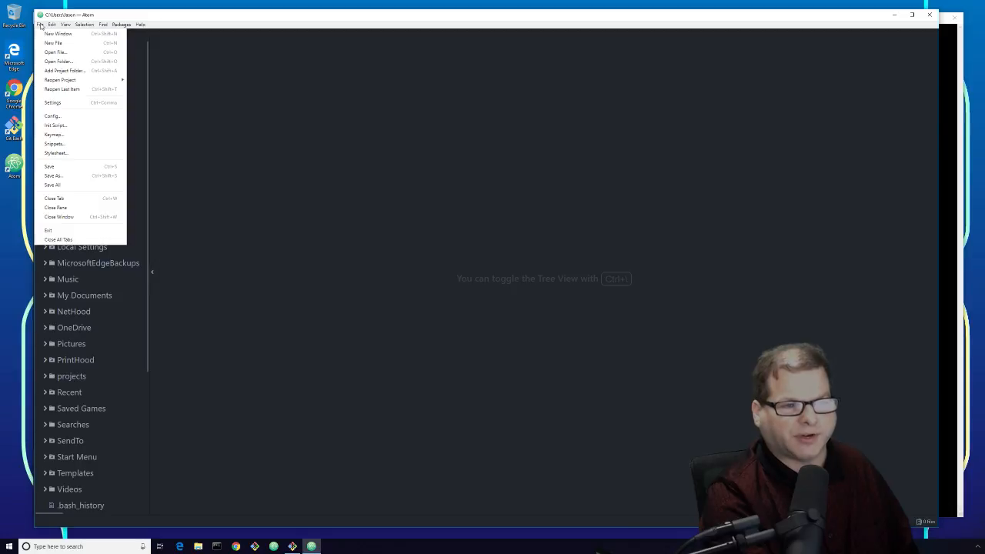
left_click(48, 230)
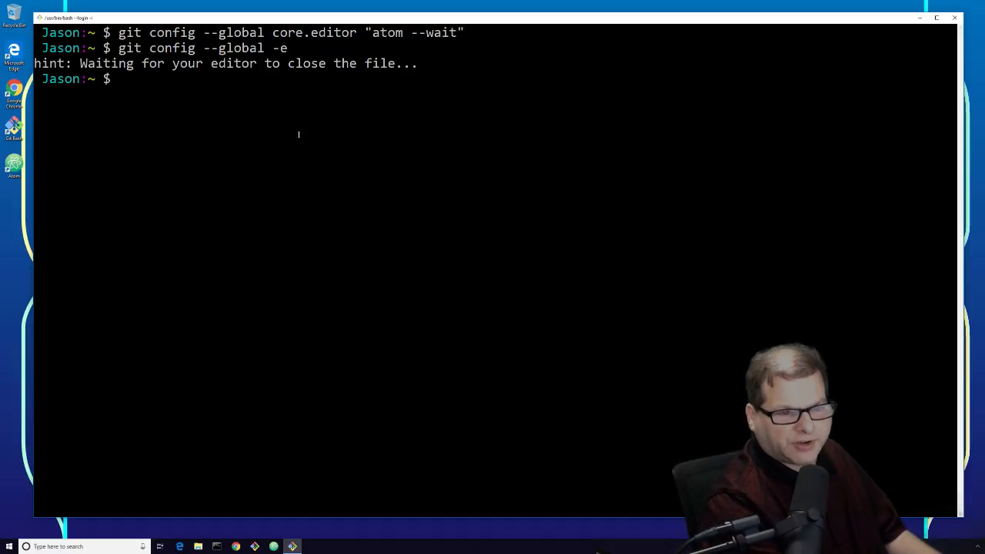
type("exit")
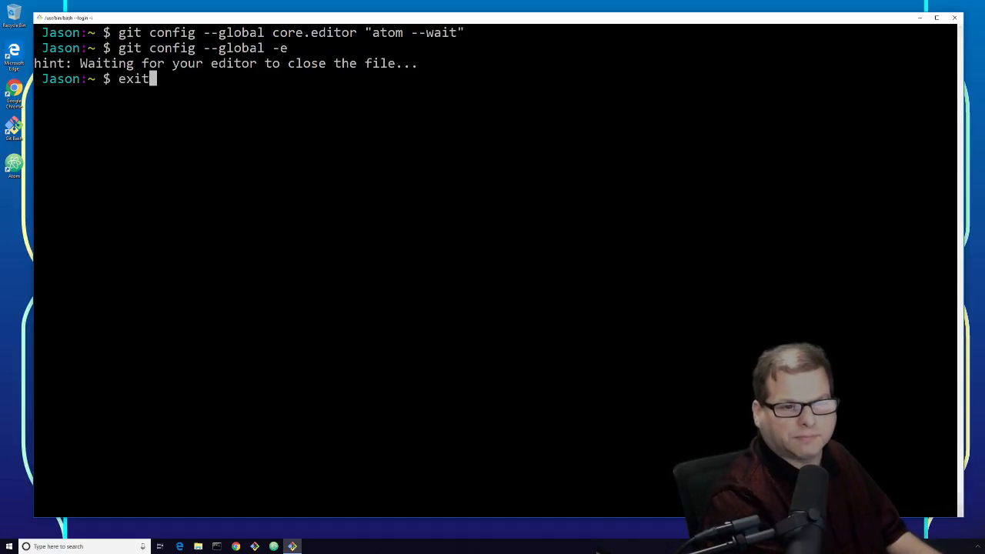
key("Return")
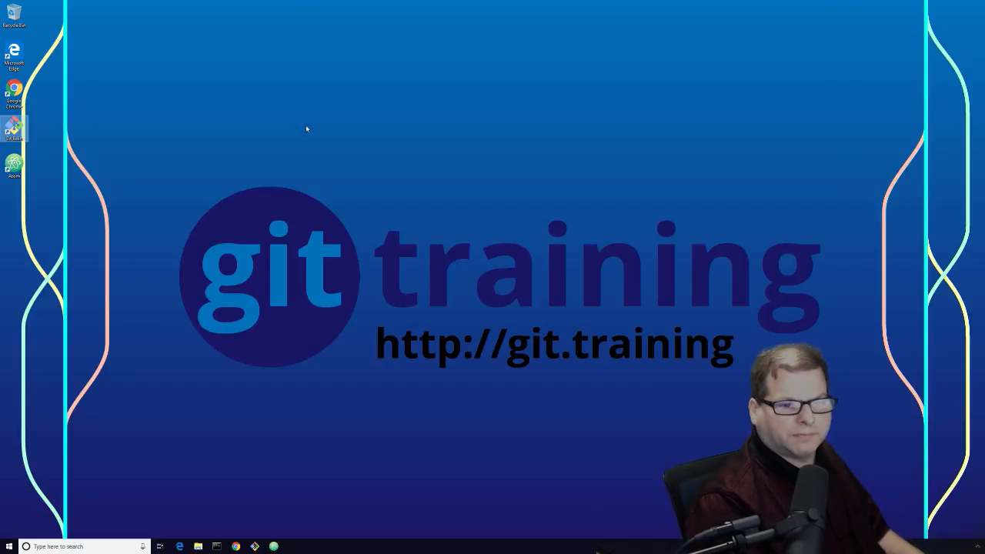